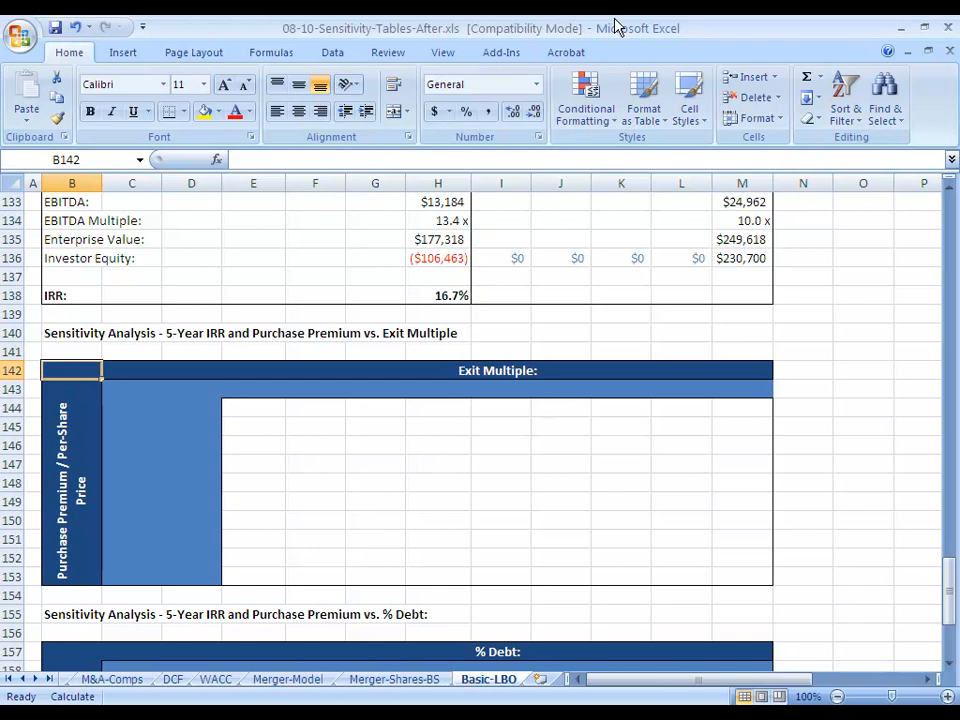
# Examine the Investor Returns section on the Basic-LBO sheet, ending at the IRR formula in H138.
pyautogui.press('Up')
pyautogui.press('Up')
pyautogui.press('Up')
pyautogui.press('Up')
pyautogui.press('Up')
pyautogui.press('Up')
pyautogui.press('Up')
pyautogui.press('Up')
pyautogui.press('Up')
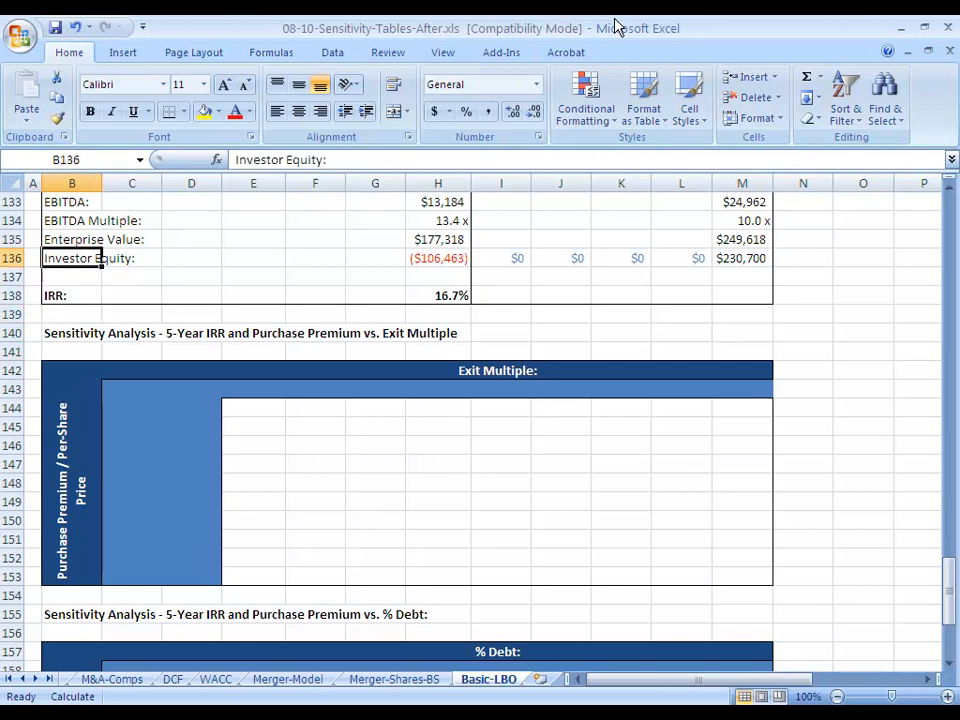
pyautogui.press('Up')
pyautogui.press('Up')
pyautogui.press('Up')
pyautogui.press('Up')
pyautogui.press('Down')
pyautogui.press('Down')
pyautogui.press('Down')
pyautogui.press('Down')
pyautogui.press('Down')
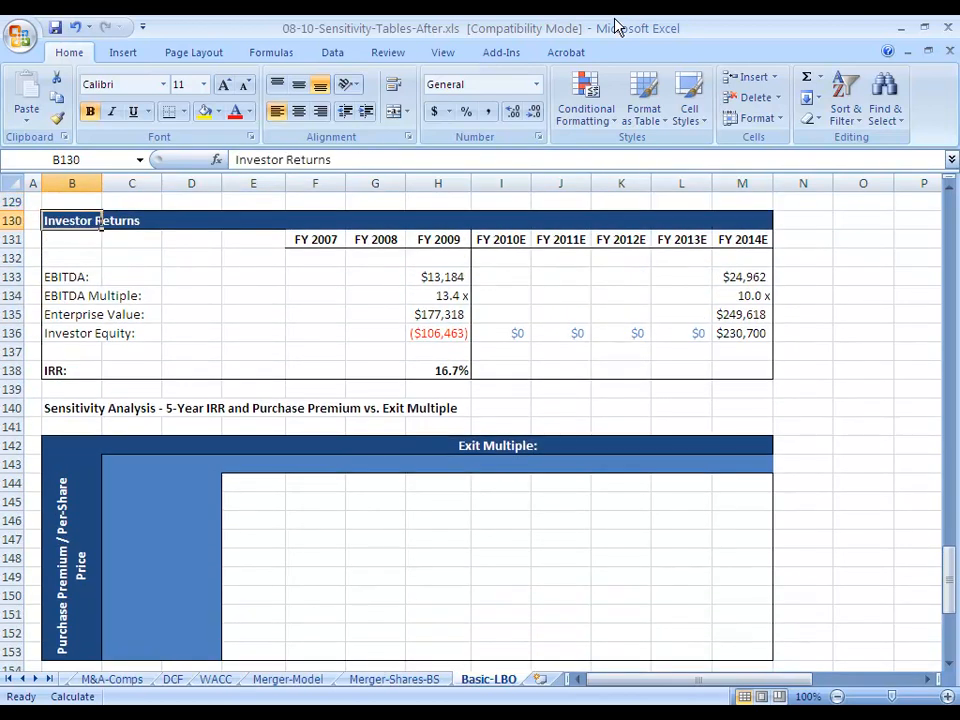
pyautogui.press('Down')
pyautogui.press('Down')
pyautogui.press('Down')
pyautogui.press('Down')
pyautogui.press('Right')
pyautogui.press('Right')
pyautogui.press('Right')
pyautogui.press('Right')
pyautogui.press('Right')
pyautogui.press('Right')
pyautogui.press('Right')
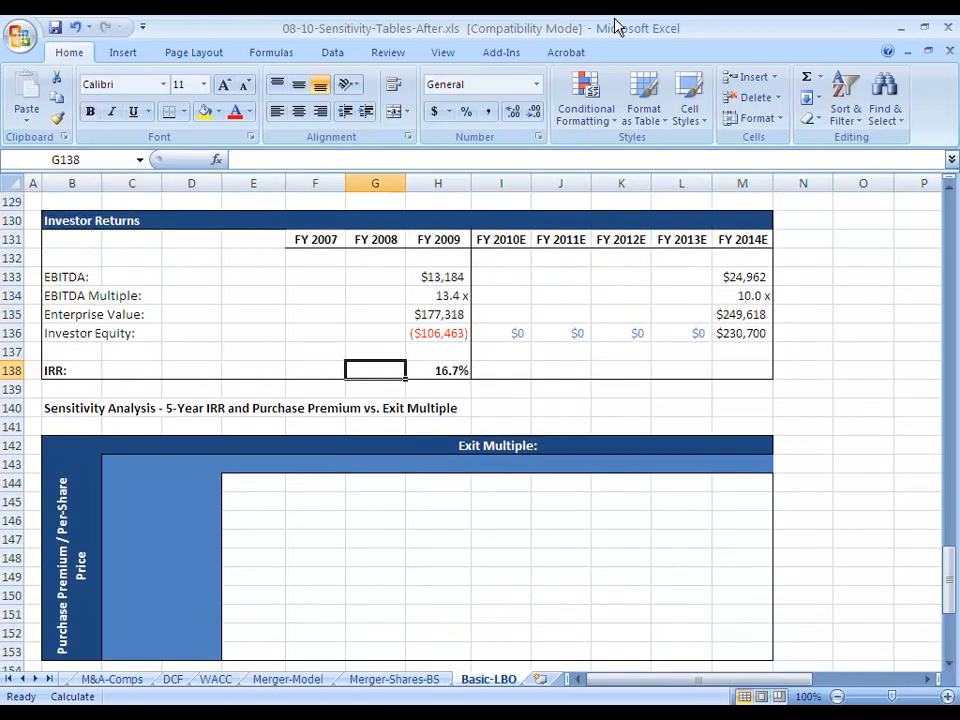
pyautogui.press('Left')
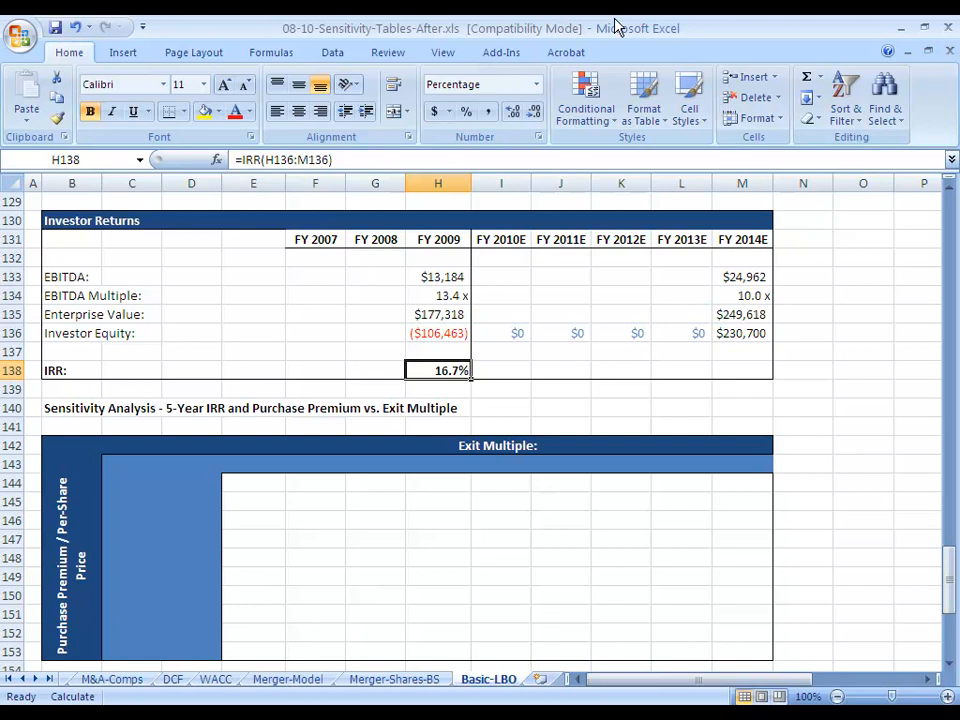
# Examine the projected investor equity cash flows in row 136 and the FY 2014E EBITDA multiple in M134.
pyautogui.press('Right')
pyautogui.press('Up')
pyautogui.press('Right')
pyautogui.press('Right')
pyautogui.press('Right')
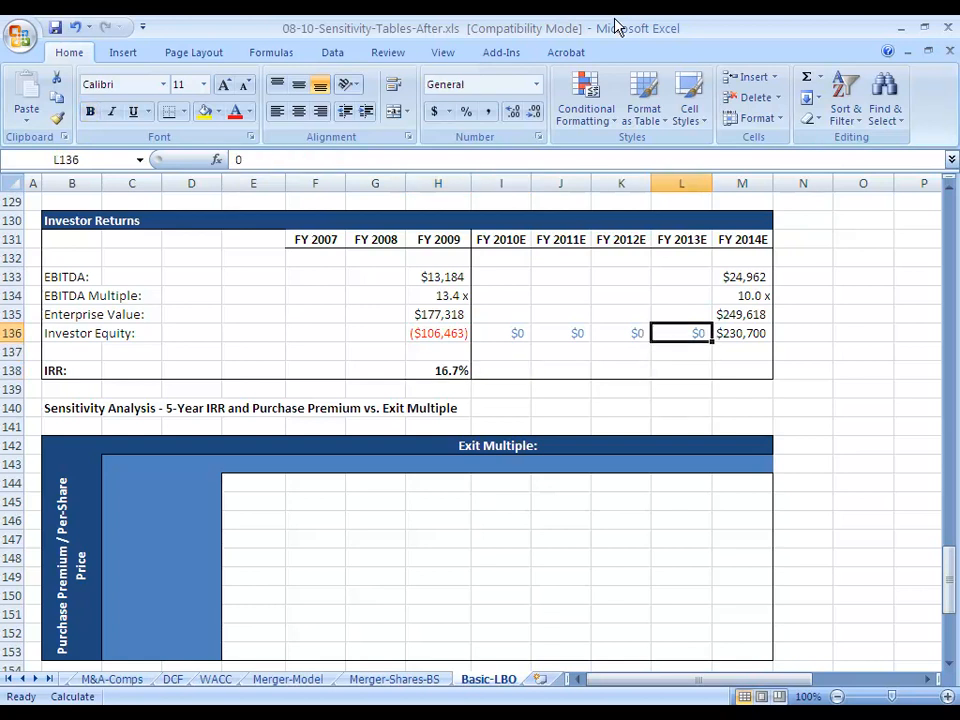
pyautogui.press('Right')
pyautogui.press('Up')
pyautogui.press('Up')
pyautogui.press('Up')
pyautogui.hotkey('shift', 'space')
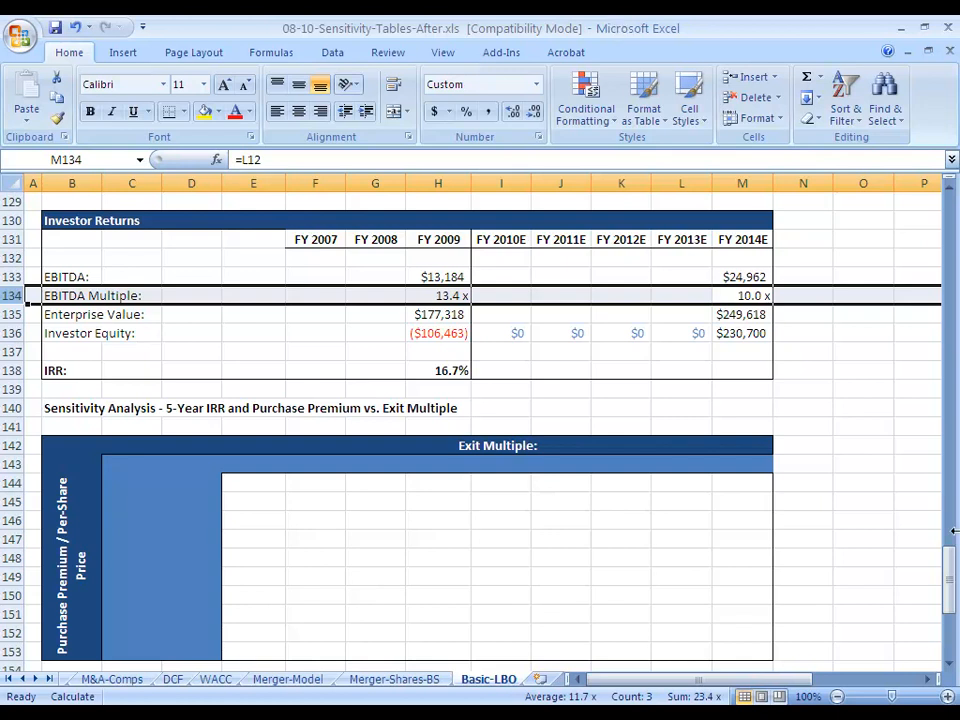
# Review the LBO model's transaction, debt and operating assumptions, including the % Debt input in F10.
pyautogui.moveTo(949, 578); pyautogui.dragTo(935, 225)
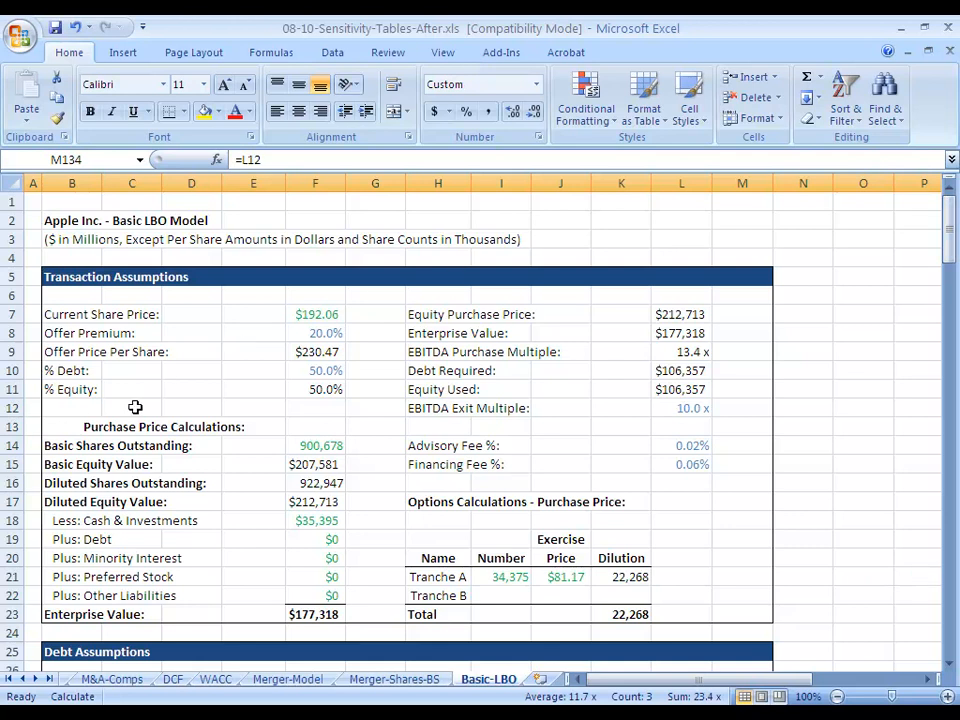
pyautogui.click(316, 372)
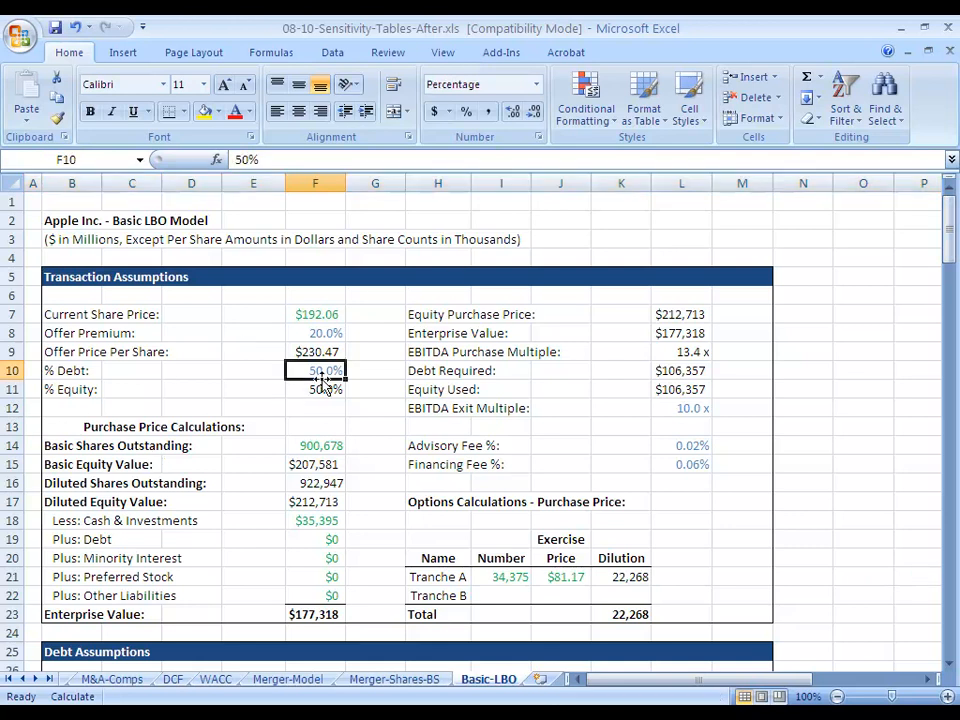
pyautogui.moveTo(955, 235); pyautogui.dragTo(955, 298)
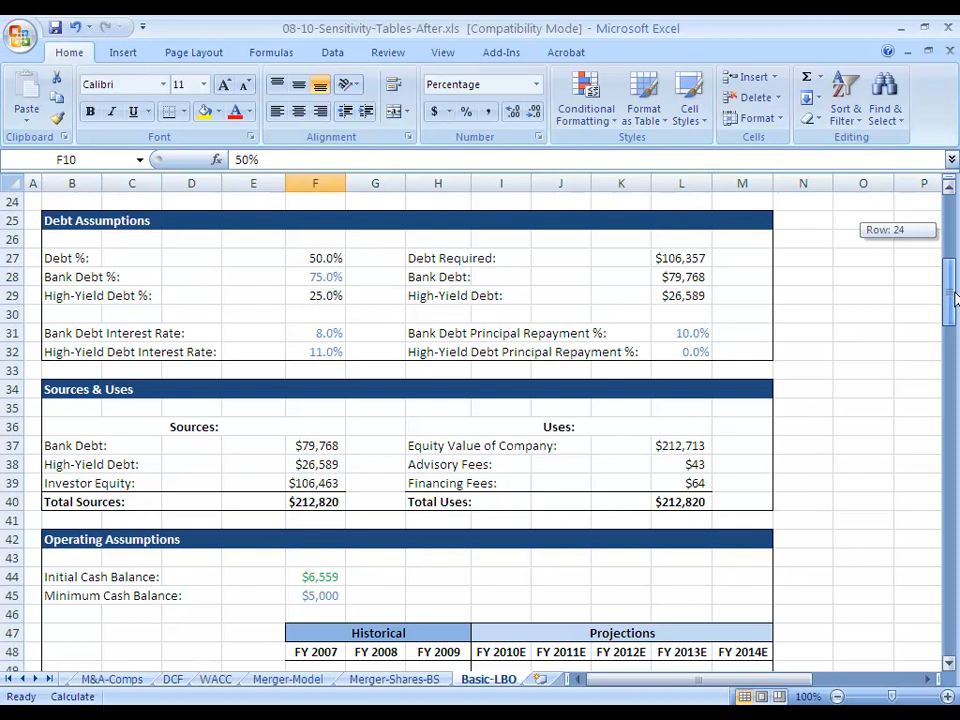
pyautogui.moveTo(955, 298); pyautogui.dragTo(957, 344)
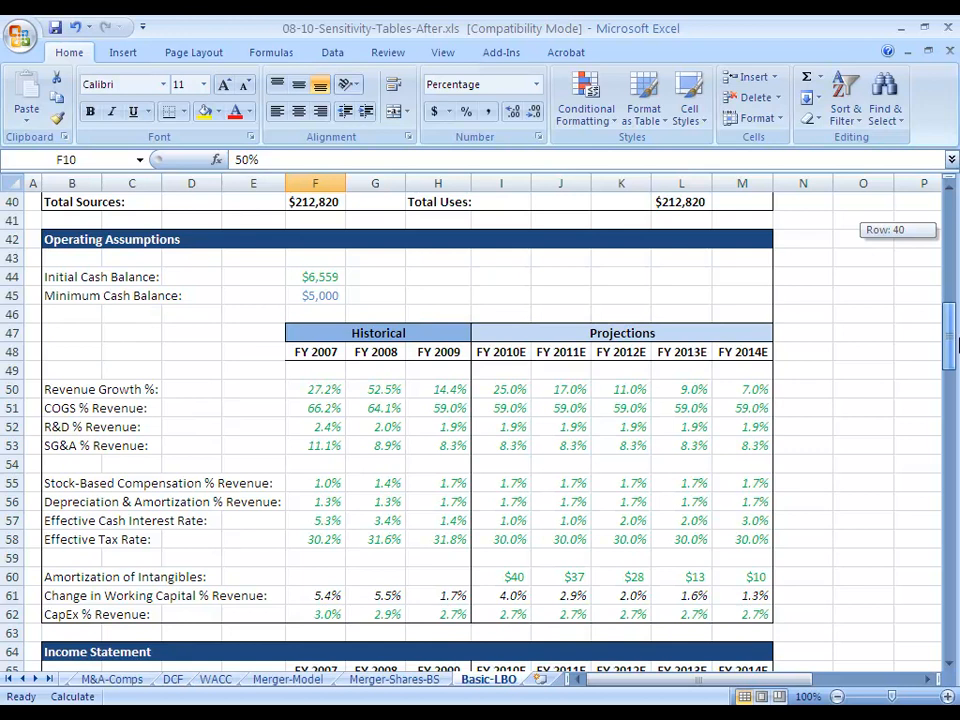
pyautogui.moveTo(957, 344); pyautogui.dragTo(957, 345)
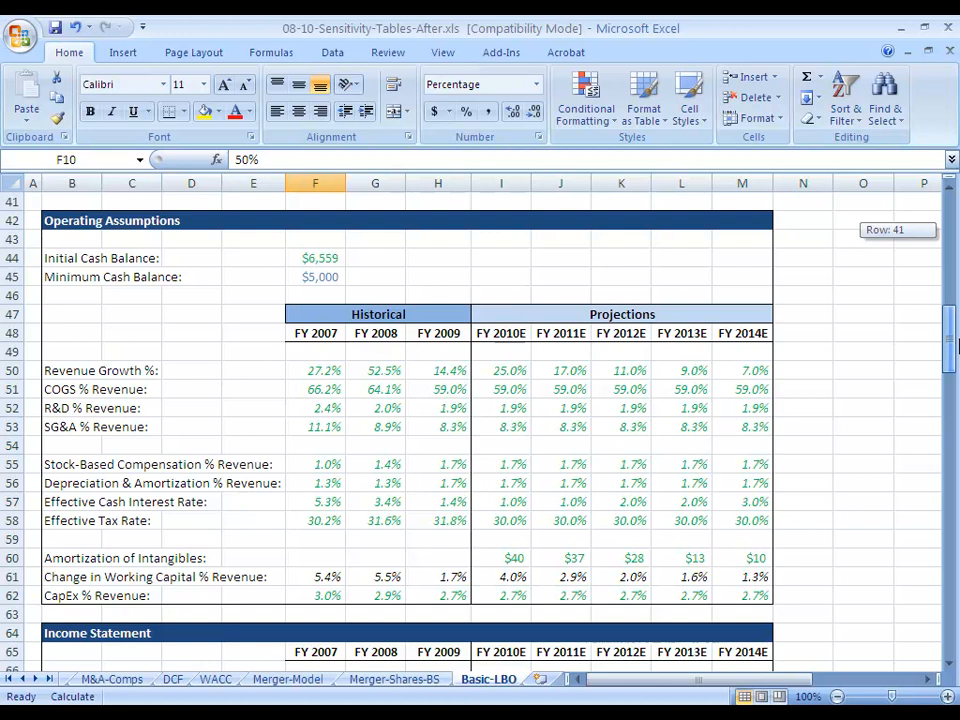
pyautogui.moveTo(957, 345); pyautogui.dragTo(957, 580)
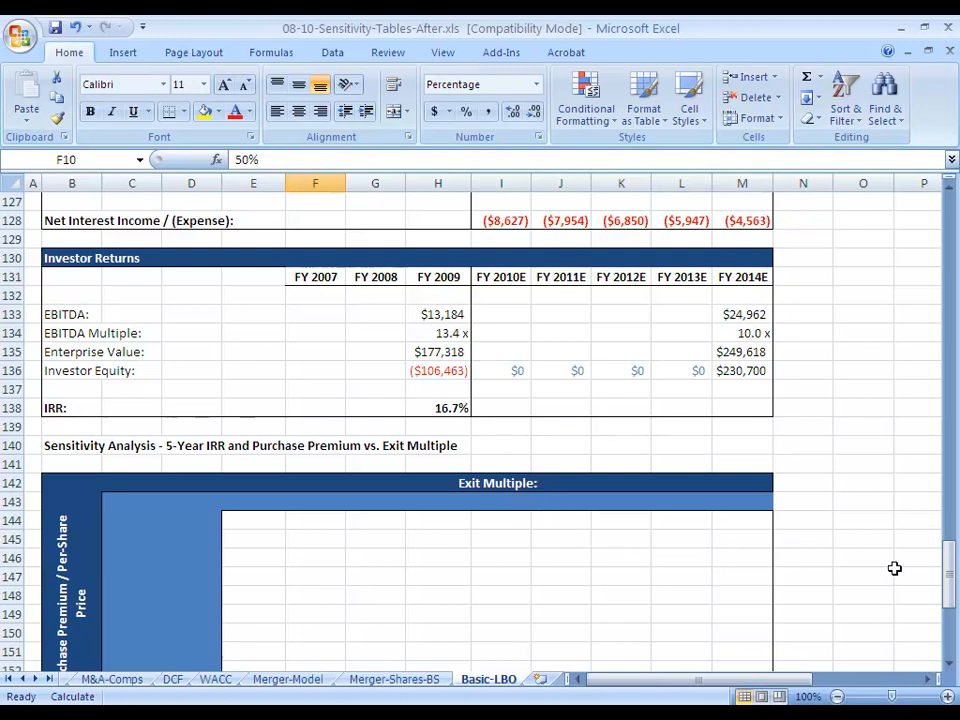
# Examine the empty sensitivity table for 5-year IRR and purchase premium versus exit multiple, starting at its title in B140.
pyautogui.moveTo(951, 594)
pyautogui.mouseDown()
pyautogui.moveTo(953, 622)
pyautogui.moveTo(955, 612)
pyautogui.mouseUp()
pyautogui.click(246, 337)
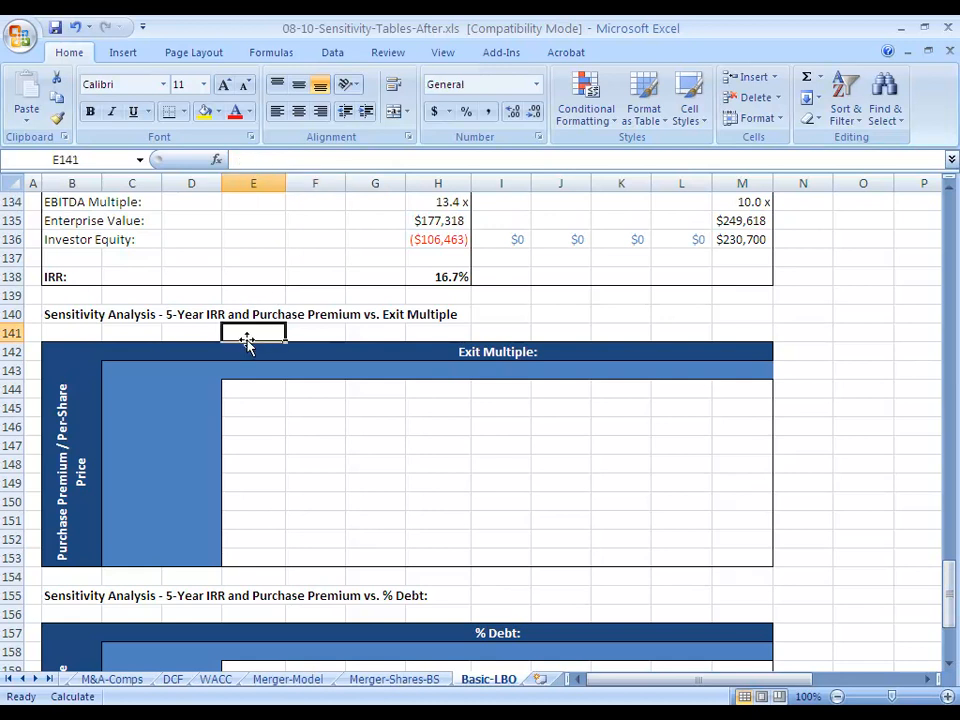
pyautogui.press('Left')
pyautogui.press('Left')
pyautogui.press('Up')
pyautogui.press('Left')
pyautogui.press('Right')
pyautogui.press('Left')
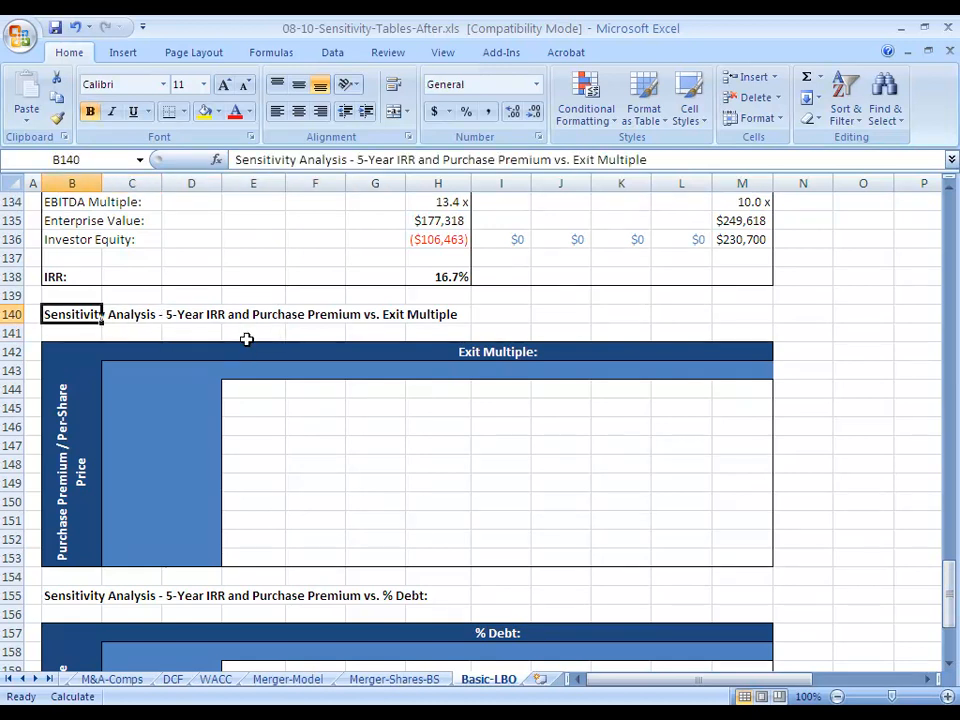
# Review the Merger-Model and DCF sheets for comparison, and return to the Basic-LBO sheet.
pyautogui.hotkey('ctrl', 'pageup')
pyautogui.hotkey('ctrl', 'pageup')
pyautogui.click(252, 349)
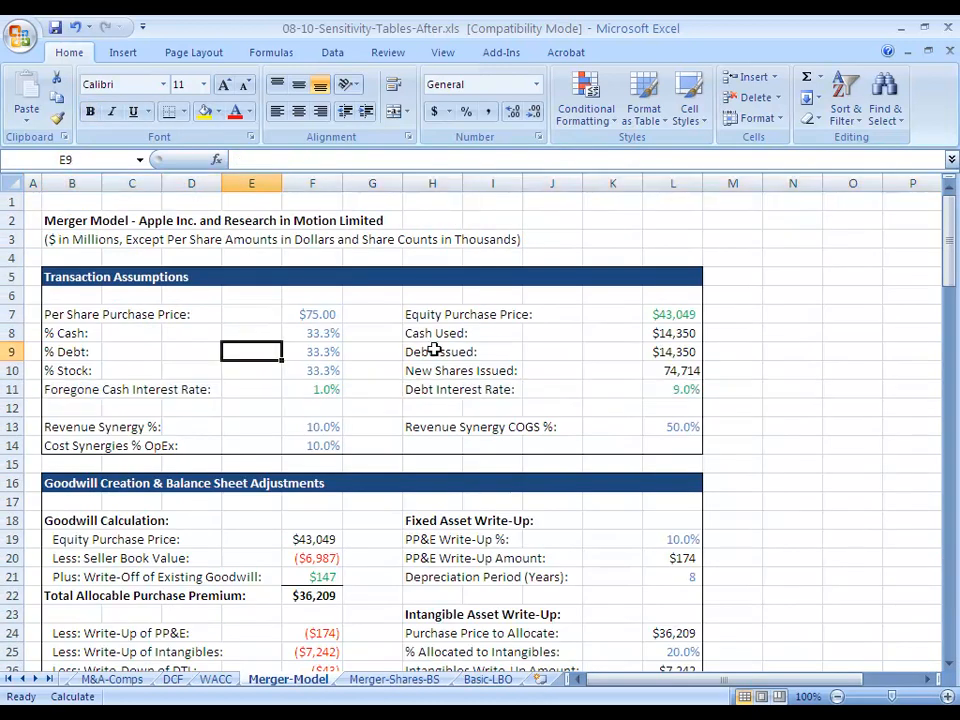
pyautogui.moveTo(953, 285); pyautogui.dragTo(928, 619)
pyautogui.hotkey('ctrl', 'pageup')
pyautogui.hotkey('ctrl', 'pageup')
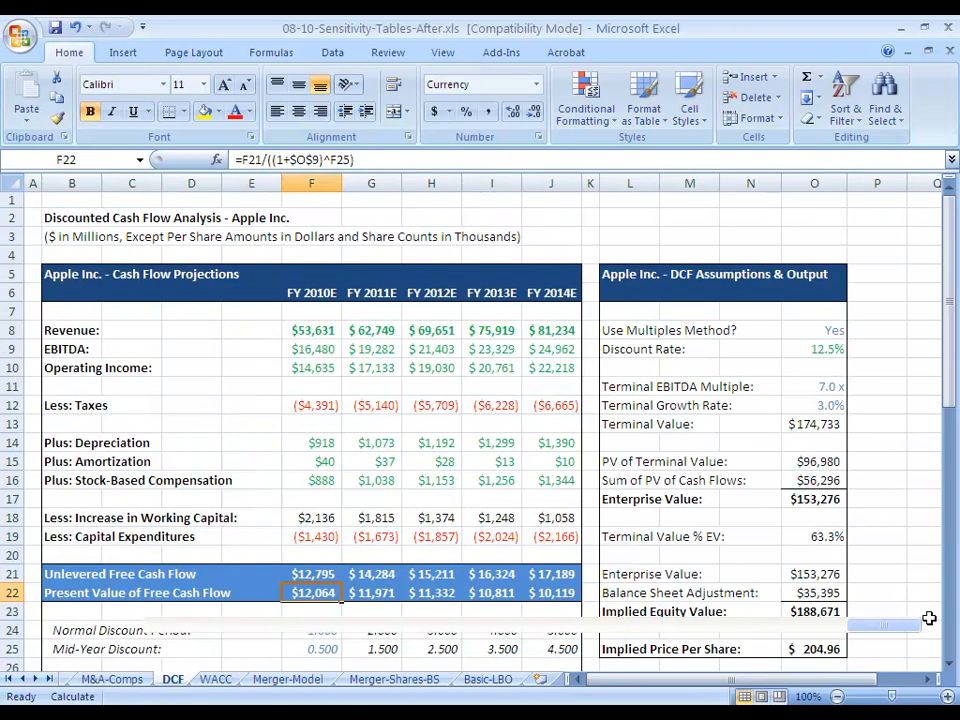
pyautogui.moveTo(945, 264); pyautogui.dragTo(957, 240)
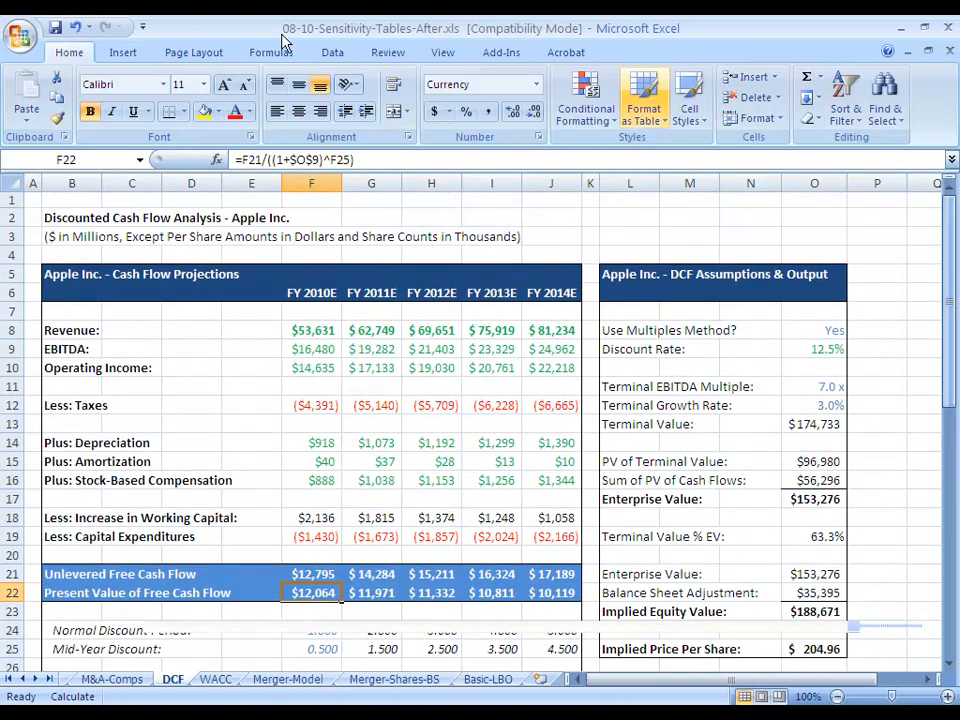
pyautogui.click(82, 214)
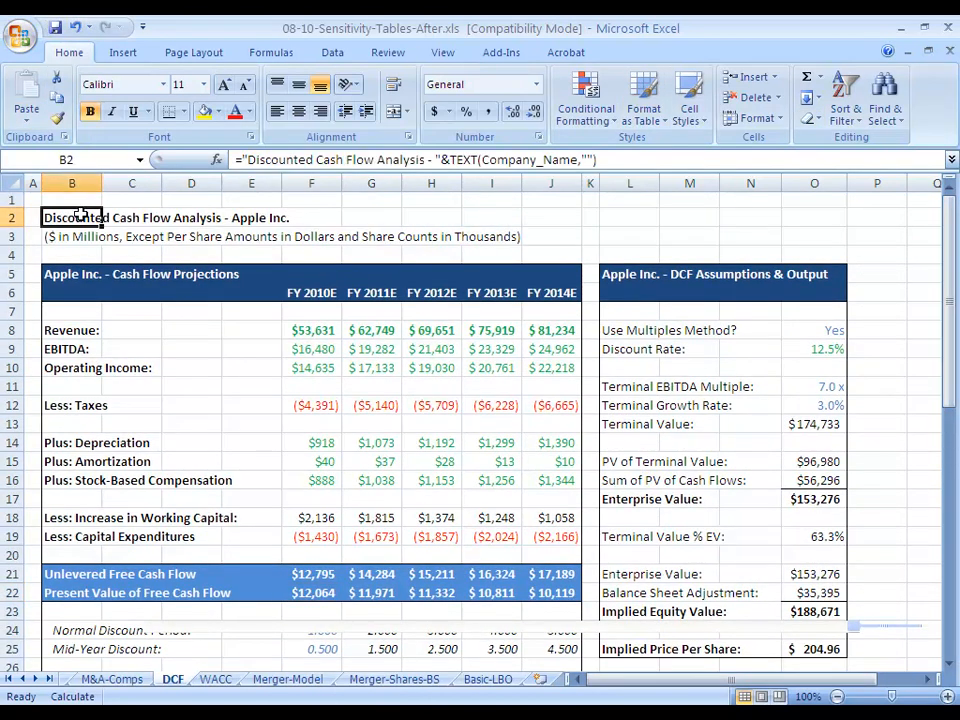
pyautogui.hotkey('ctrl', 'pagedown')
pyautogui.hotkey('ctrl', 'pagedown')
pyautogui.hotkey('ctrl', 'pagedown')
pyautogui.hotkey('ctrl', 'pagedown')
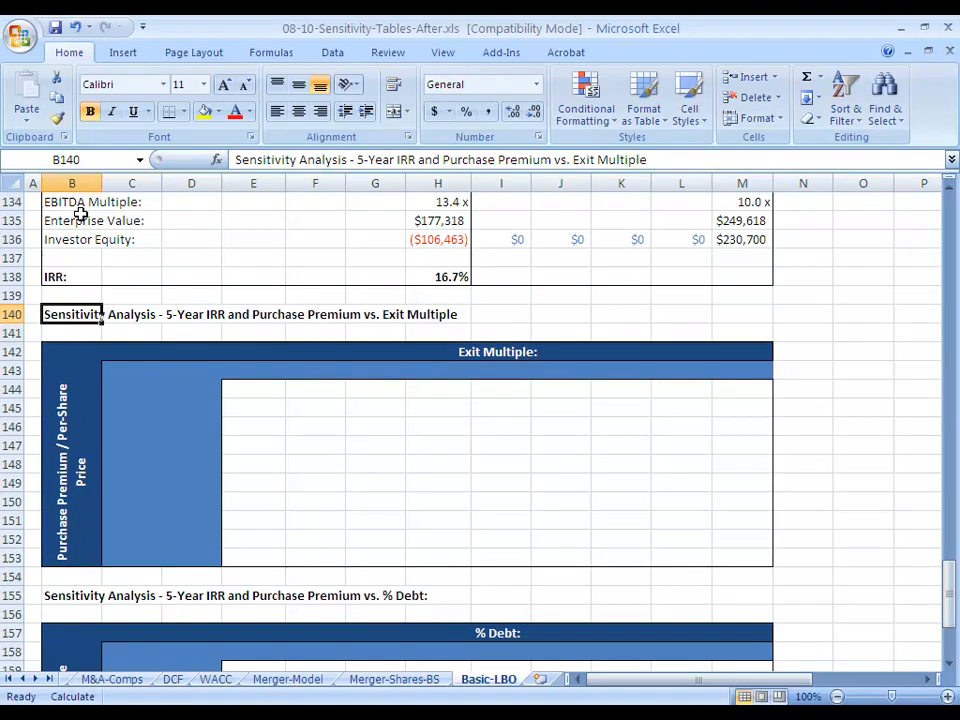
# Examine the Purchase Premium / Per-Share Price row label and the related share price and offer premium assumptions.
pyautogui.press('Down')
pyautogui.press('Down')
pyautogui.press('Down')
pyautogui.press('Down')
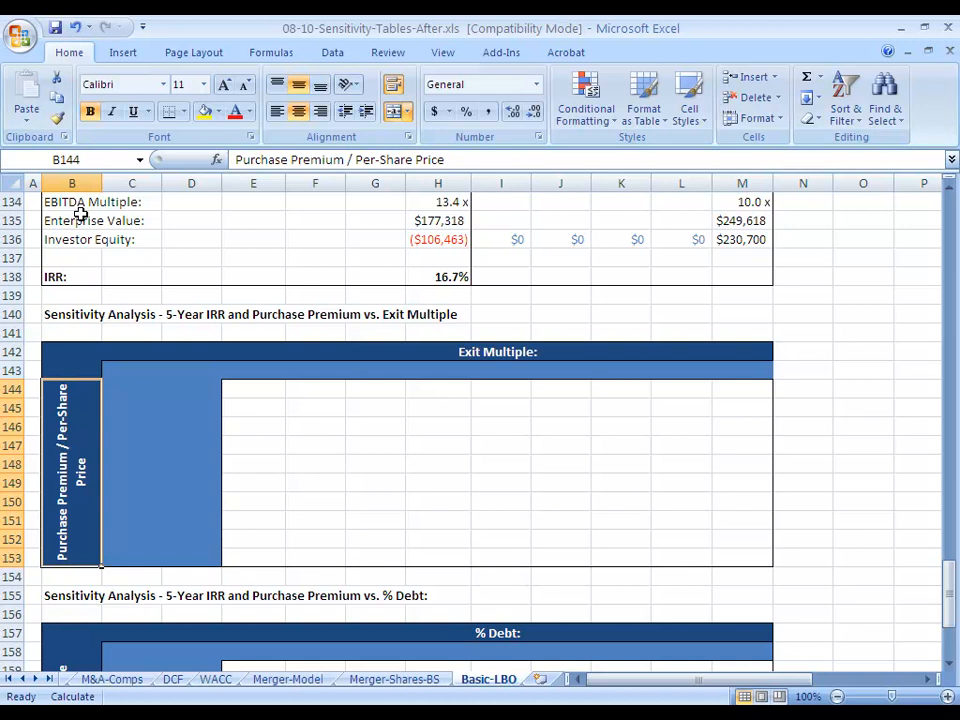
pyautogui.moveTo(949, 574); pyautogui.dragTo(949, 215)
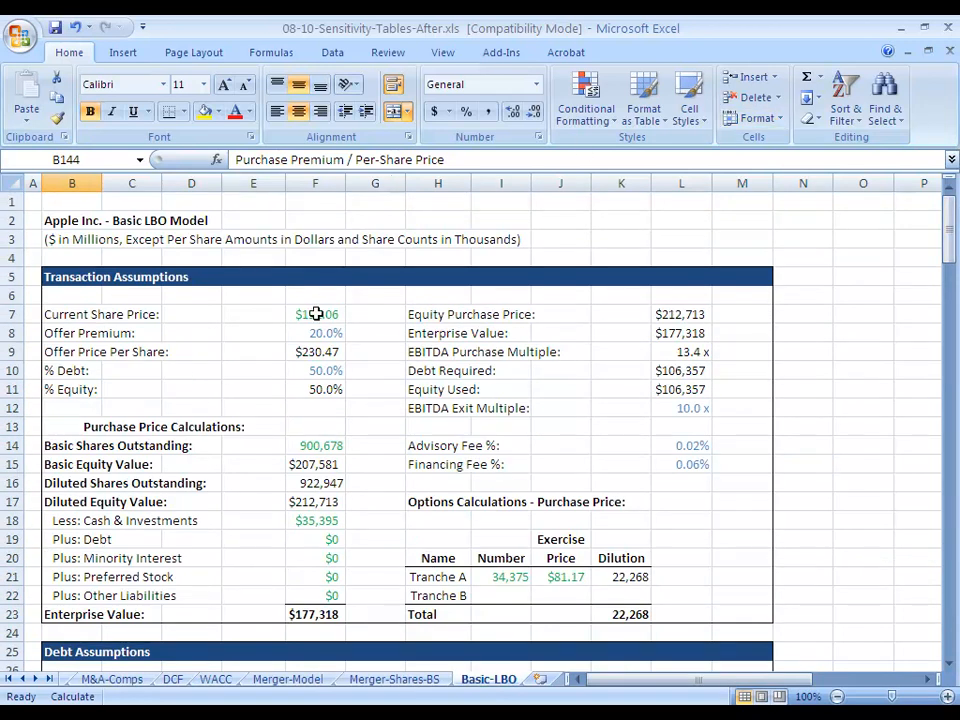
pyautogui.moveTo(950, 215); pyautogui.dragTo(954, 611)
# Enter 0% in D153 as the lowest purchase premium of the exit multiple sensitivity table.
pyautogui.press('Right')
pyautogui.press('Right')
pyautogui.press('Down')
pyautogui.press('Down')
pyautogui.press('Down')
pyautogui.press('Down')
pyautogui.press('Down')
pyautogui.press('Down')
pyautogui.press('Down')
pyautogui.press('Down')
pyautogui.press('Down')
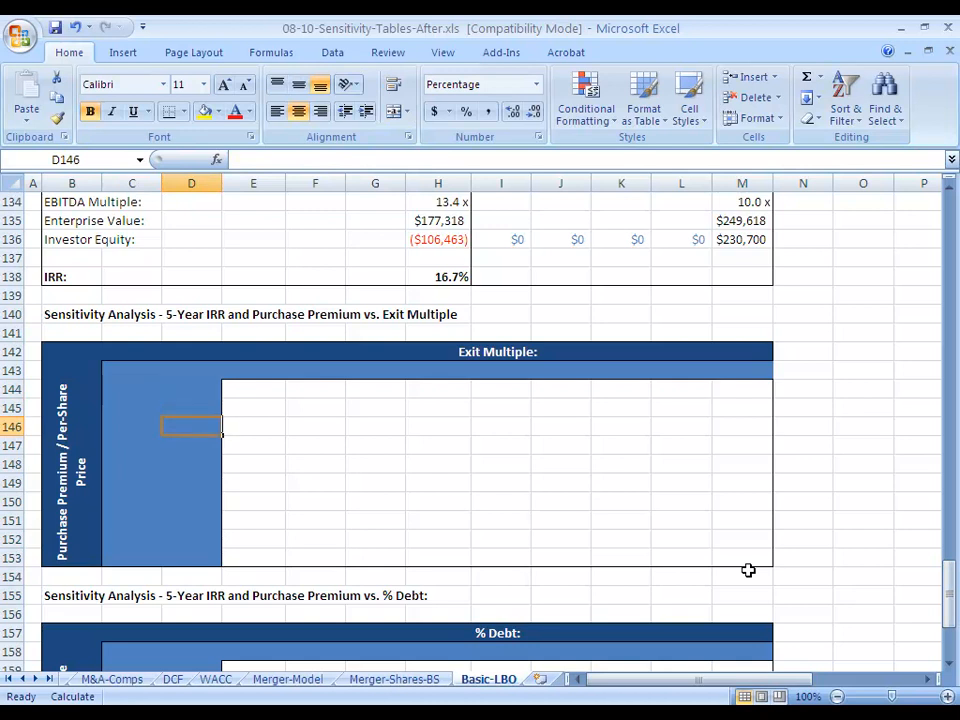
pyautogui.write('0')
pyautogui.hotkey('ctrl', 'Return')
# Enter the formula =D153+5% in D152 for the next purchase premium.
pyautogui.press('Up')
pyautogui.write('=')
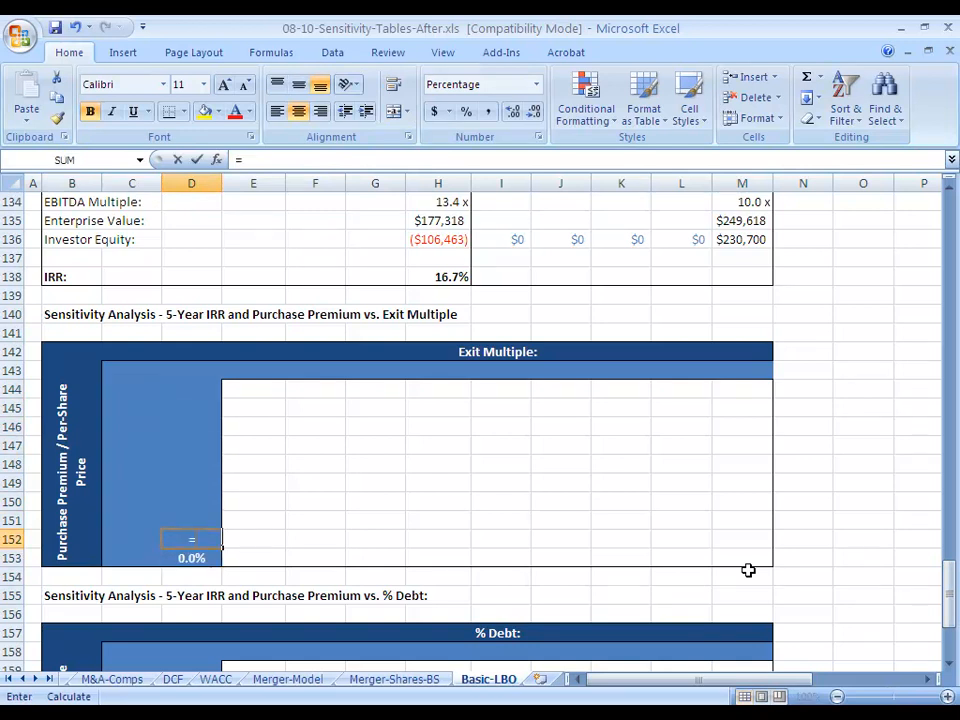
pyautogui.press('Down')
pyautogui.write('+5%')
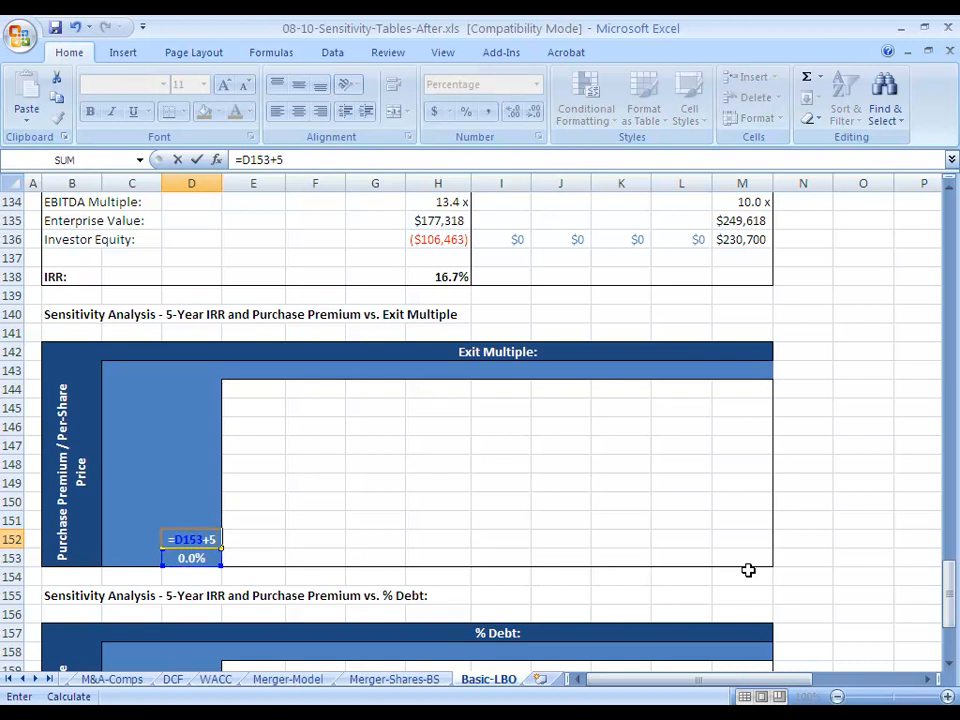
pyautogui.hotkey('ctrl', 'Return')
# Copy the D152 premium formula up through D144, pasting formulas only.
pyautogui.hotkey('ctrl', 'c')
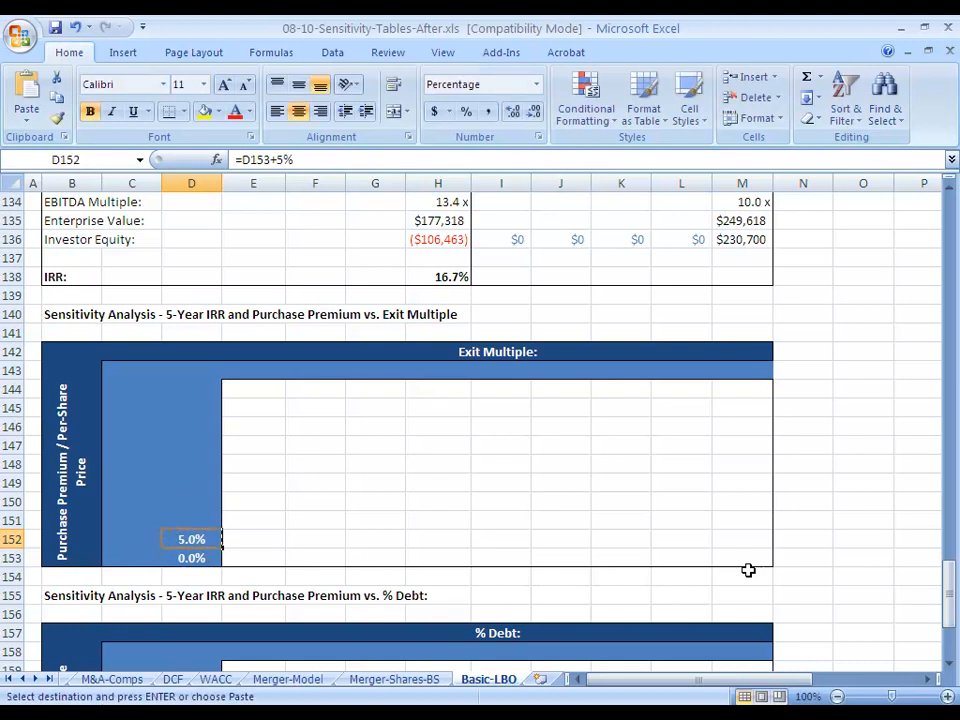
pyautogui.hotkey('shift', 'Up')
pyautogui.hotkey('shift', 'Up')
pyautogui.hotkey('shift', 'Up')
pyautogui.hotkey('shift', 'Up')
pyautogui.hotkey('shift', 'Up')
pyautogui.hotkey('shift', 'Up')
pyautogui.hotkey('shift', 'Up')
pyautogui.hotkey('shift', 'Up')
pyautogui.press('alt')
pyautogui.press('e')
pyautogui.press('s')
pyautogui.press('f')
pyautogui.press('Return')
pyautogui.press('Down')
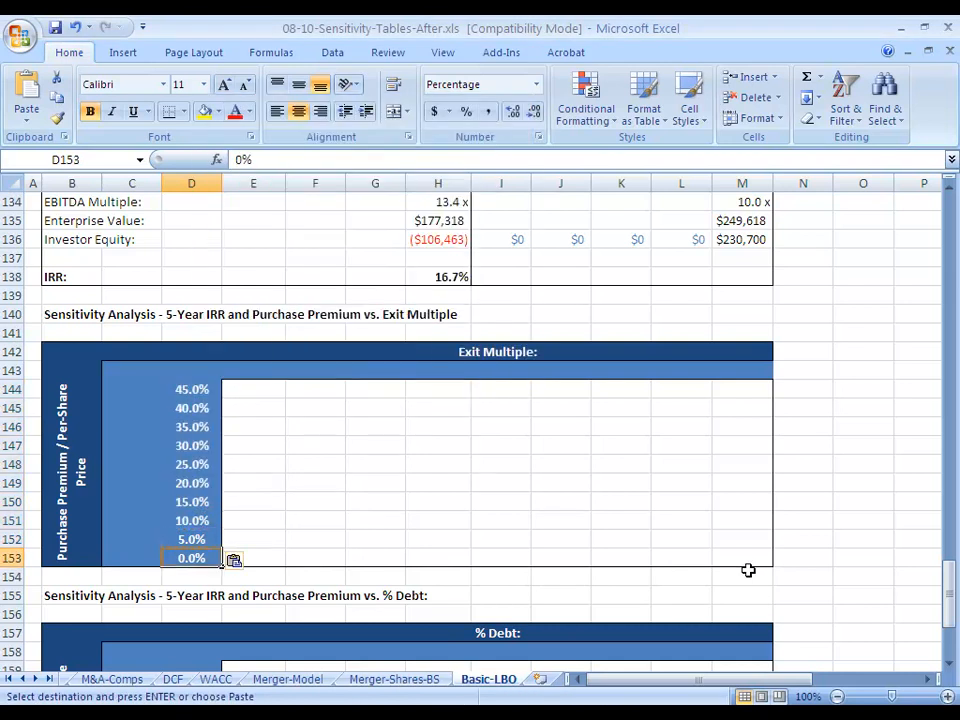
pyautogui.press('Escape')
# Enter the formula =(1+D153)*$F$7 in C153 to calculate the per-share price from the premium and current share price.
pyautogui.press('Up')
pyautogui.press('Up')
pyautogui.press('Up')
pyautogui.press('Up')
pyautogui.press('Up')
pyautogui.press('Left')
pyautogui.press('Down')
pyautogui.press('Down')
pyautogui.press('Down')
pyautogui.press('Down')
pyautogui.press('Down')
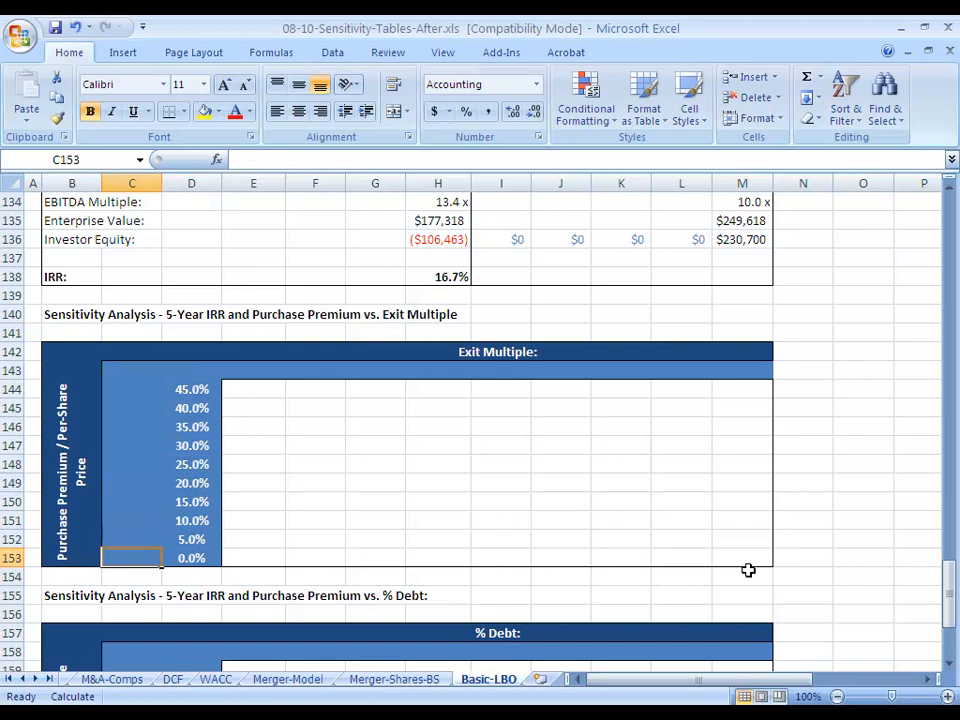
pyautogui.write('=')
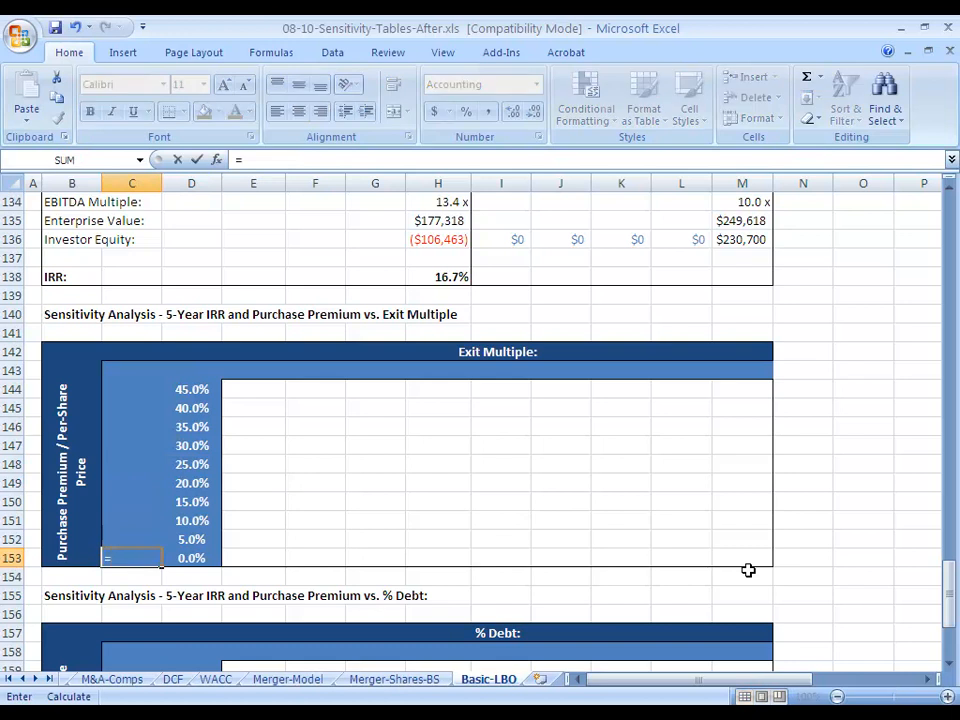
pyautogui.write('(1+')
pyautogui.press('Right')
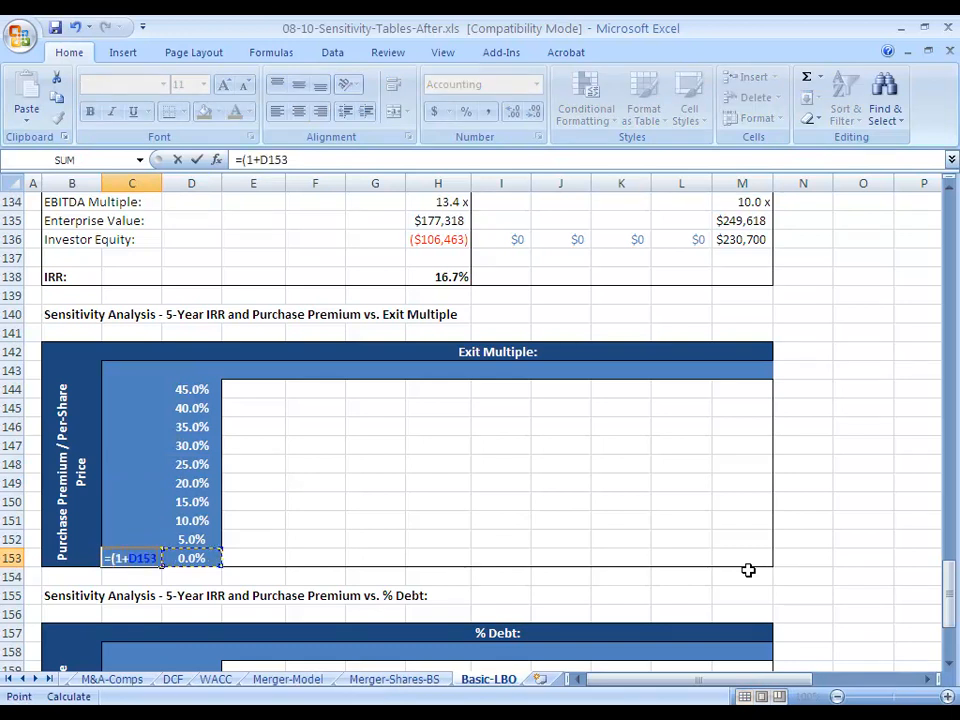
pyautogui.write(')')
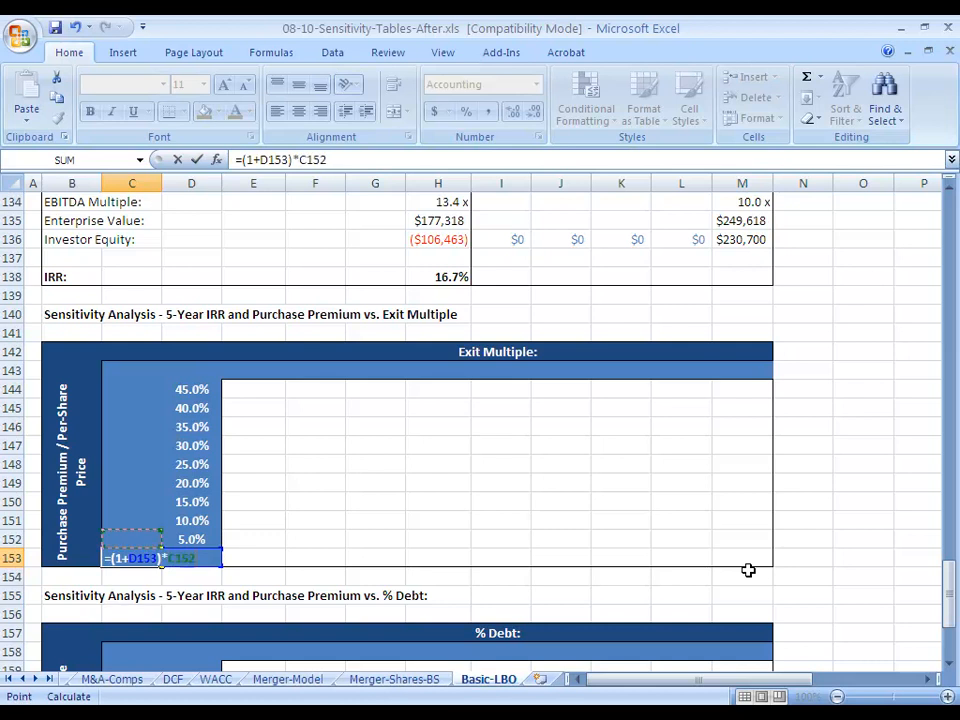
pyautogui.write('*')
pyautogui.hotkey('ctrl', 'Up')
pyautogui.press('Down')
pyautogui.press('Down')
pyautogui.press('Down')
pyautogui.press('Down')
pyautogui.press('Down')
pyautogui.press('Right')
pyautogui.press('Right')
pyautogui.press('Down')
pyautogui.press('Right')
pyautogui.press('Right')
pyautogui.press('Left')
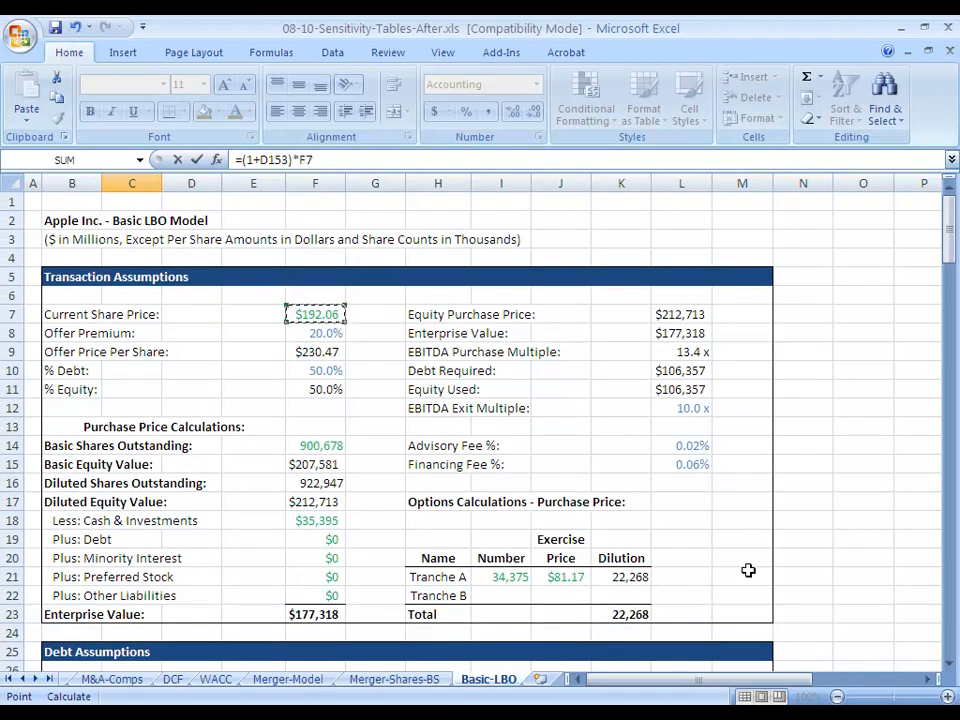
pyautogui.press('F4')
pyautogui.hotkey('ctrl', 'Return')
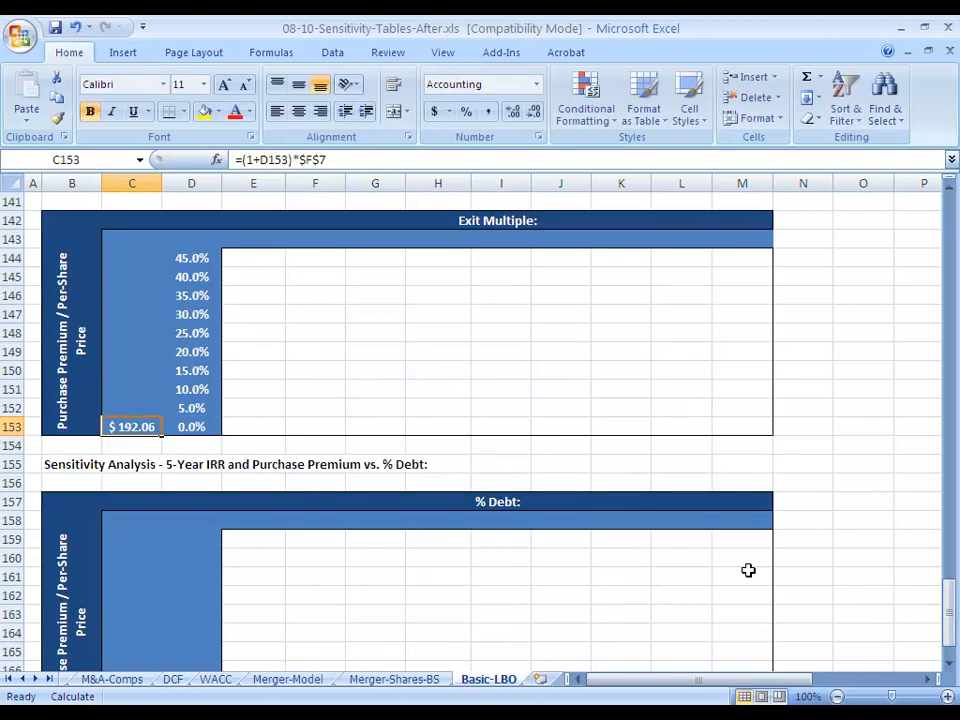
# Copy the per-share price formula from C153 up through C144.
pyautogui.hotkey('ctrl', 'c')
pyautogui.hotkey('shift', 'Up')
pyautogui.hotkey('shift', 'Up')
pyautogui.hotkey('shift', 'Up')
pyautogui.hotkey('shift', 'Up')
pyautogui.hotkey('shift', 'Up')
pyautogui.hotkey('shift', 'Up')
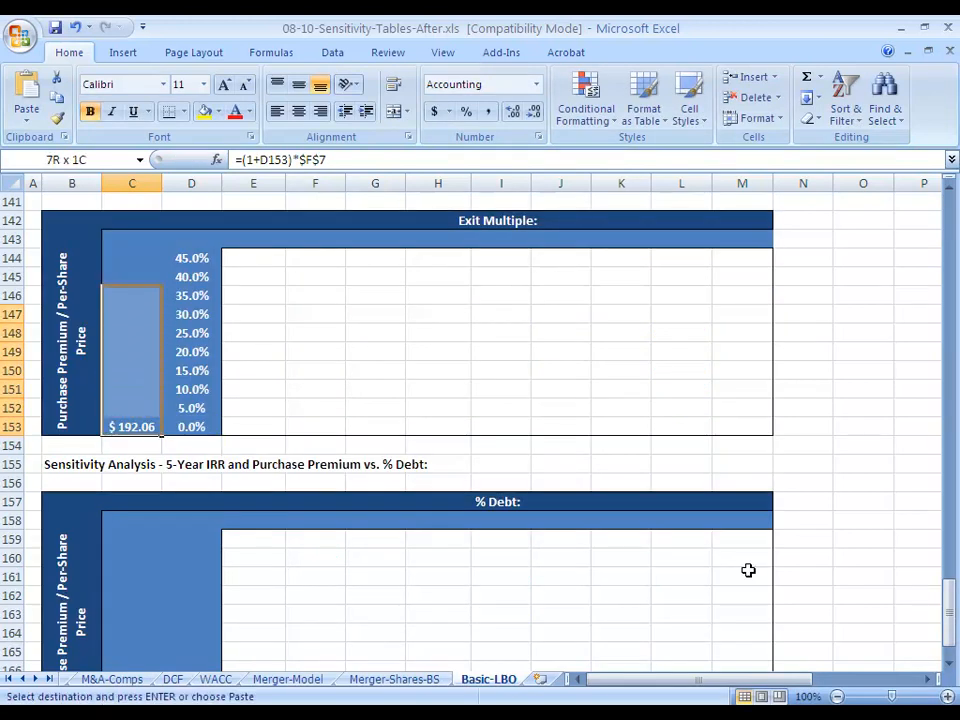
pyautogui.hotkey('shift', 'Up')
pyautogui.hotkey('shift', 'Up')
pyautogui.hotkey('alt', 'e')
pyautogui.press('s')
pyautogui.press('Return')
pyautogui.press('Down')
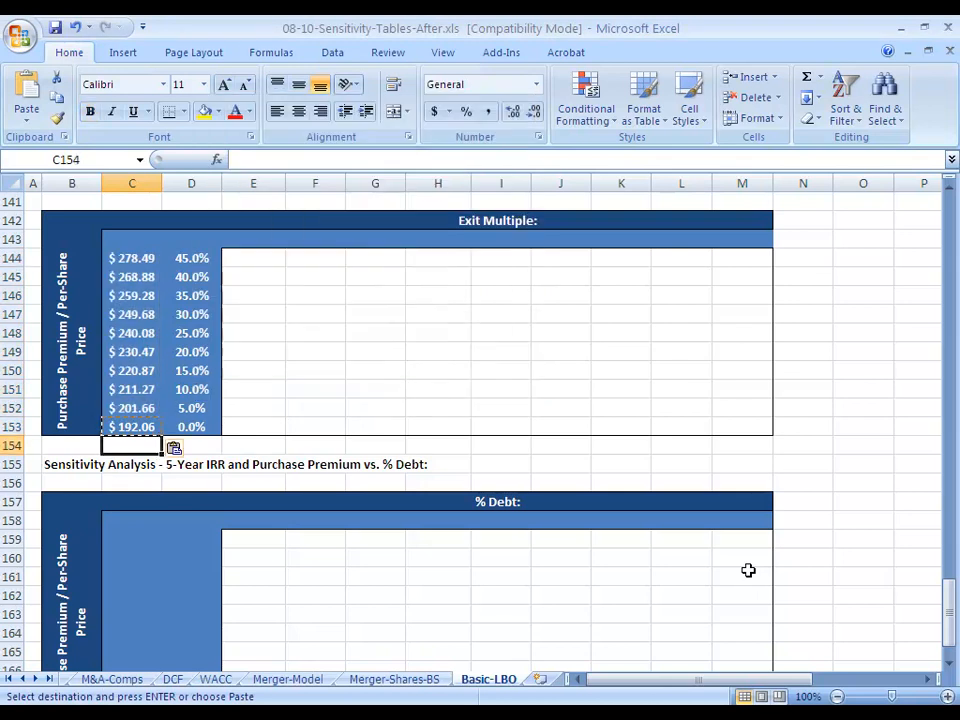
pyautogui.press('Escape')
# Check the copied per-share price formulas in column C of the sensitivity table.
pyautogui.press('Up')
pyautogui.press('Up')
pyautogui.press('Up')
pyautogui.press('Up')
pyautogui.press('Up')
pyautogui.press('Up')
pyautogui.press('Up')
pyautogui.press('Up')
pyautogui.press('Up')
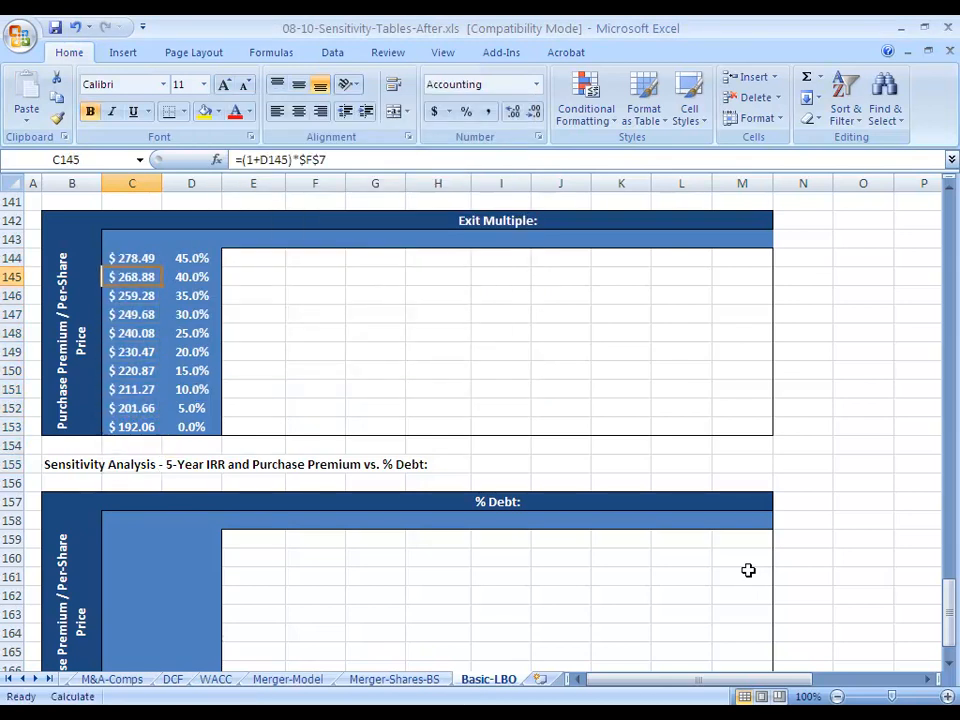
# Inspect the formulas behind the top purchase premium in D144 and the per-share price in C144.
pyautogui.press('Up')
pyautogui.press('Right')
pyautogui.press('F2')
pyautogui.press('Escape')
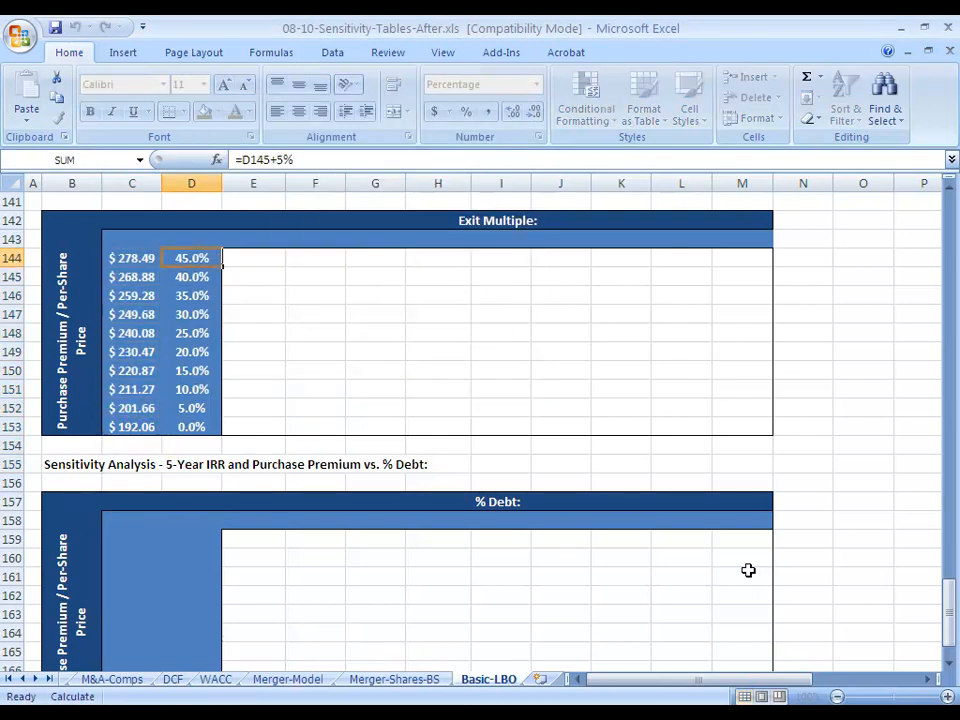
pyautogui.press('Left')
pyautogui.press('F2')
pyautogui.press('Escape')
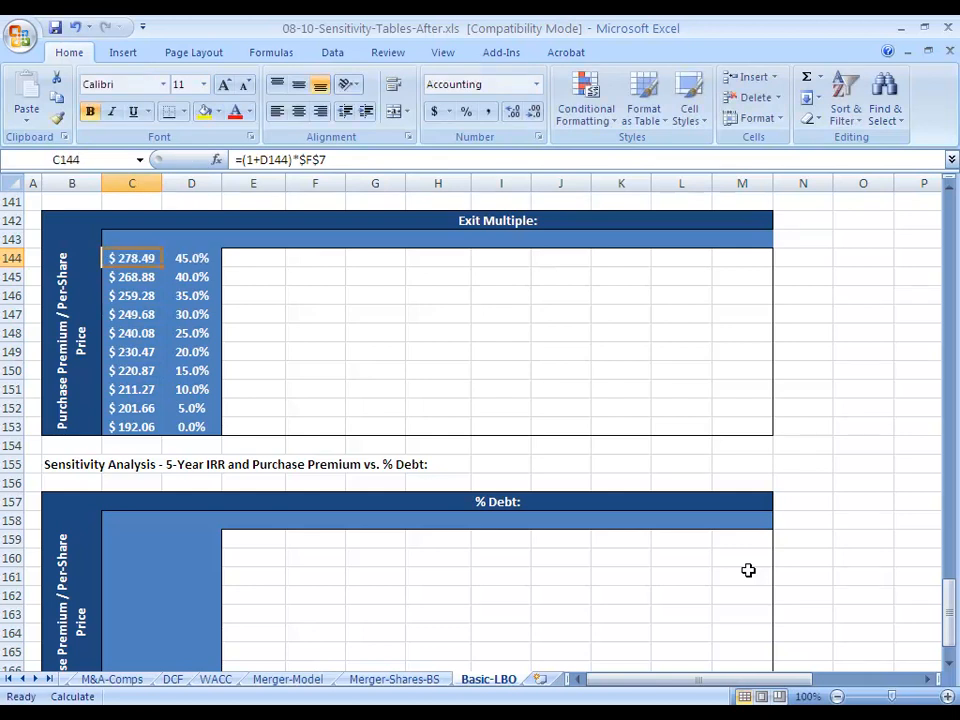
# Examine the EBITDA Multiple row 134 above the sensitivity table, including the exit-year multiple in M134.
pyautogui.press('Up')
pyautogui.press('Up')
pyautogui.press('Up')
pyautogui.press('Up')
pyautogui.press('Up')
pyautogui.press('Up')
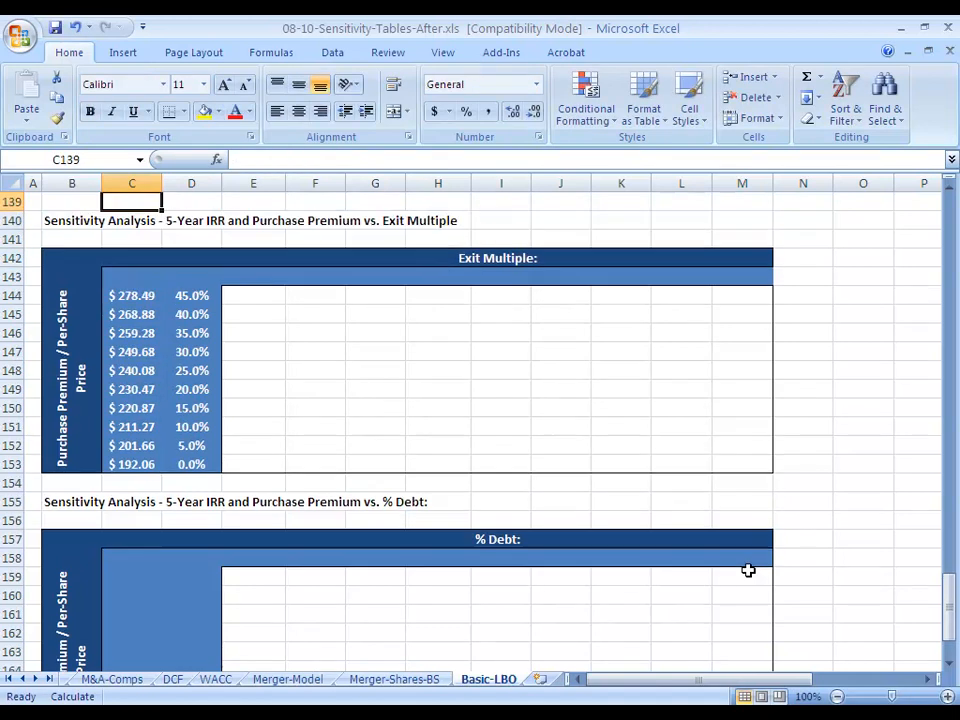
pyautogui.press('Down')
pyautogui.press('Down')
pyautogui.press('Down')
pyautogui.press('Down')
pyautogui.press('Right')
pyautogui.press('Down')
pyautogui.press('Right')
pyautogui.press('Up')
pyautogui.press('Up')
pyautogui.press('Up')
pyautogui.press('Up')
pyautogui.press('Up')
pyautogui.press('Up')
pyautogui.press('Up')
pyautogui.press('Up')
pyautogui.press('Up')
pyautogui.press('Up')
pyautogui.press('Up')
pyautogui.press('Right')
pyautogui.press('Right')
pyautogui.press('Right')
pyautogui.press('Right')
pyautogui.press('Right')
pyautogui.press('Right')
pyautogui.press('Down')
pyautogui.press('Down')
pyautogui.press('Right')
pyautogui.press('Right')
pyautogui.hotkey('shift', 'space')
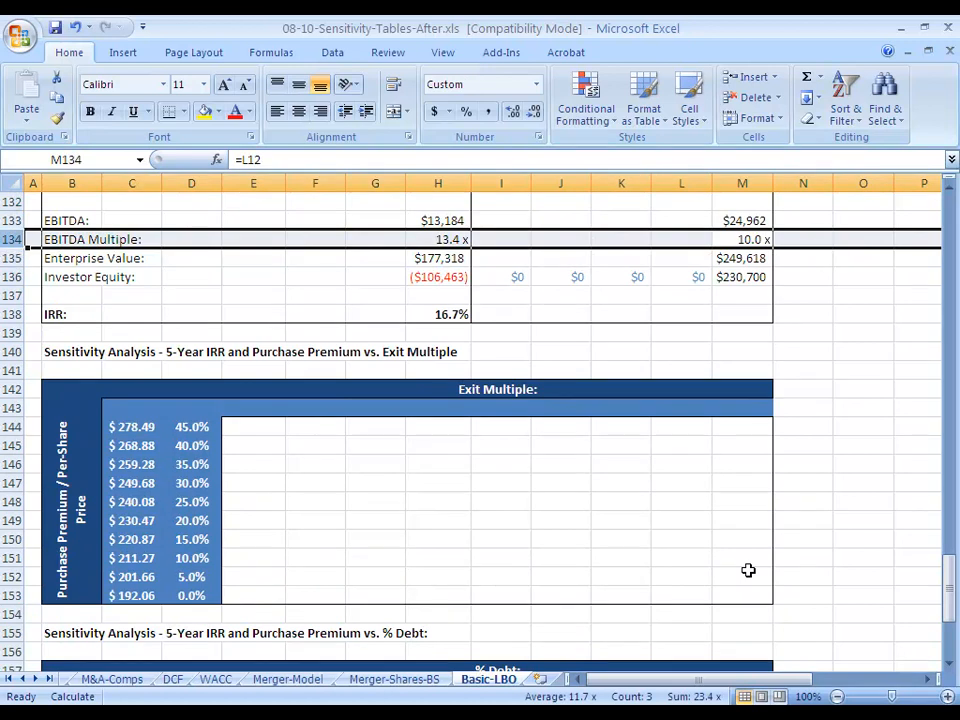
# Enter 6 as the first exit multiple in E143 of the sensitivity table's header row.
pyautogui.press('Left')
pyautogui.press('Left')
pyautogui.press('Left')
pyautogui.press('Left')
pyautogui.press('Left')
pyautogui.press('Left')
pyautogui.press('Left')
pyautogui.press('Left')
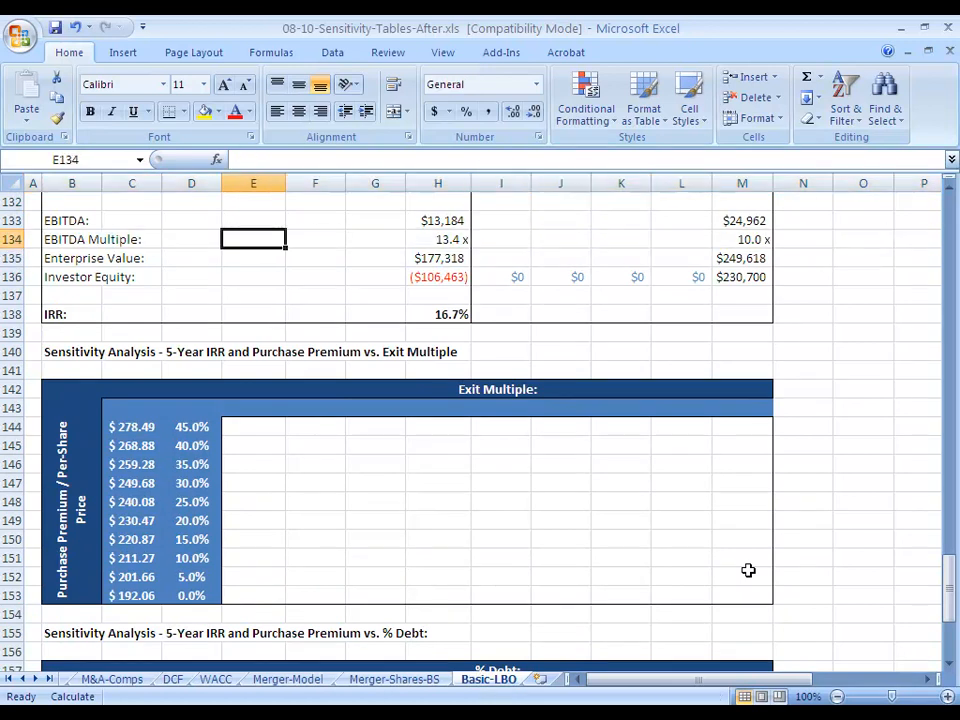
pyautogui.press('Down')
pyautogui.press('Down')
pyautogui.press('Down')
pyautogui.press('Down')
pyautogui.press('Down')
pyautogui.press('Down')
pyautogui.press('Down')
pyautogui.press('Down')
pyautogui.press('Down')
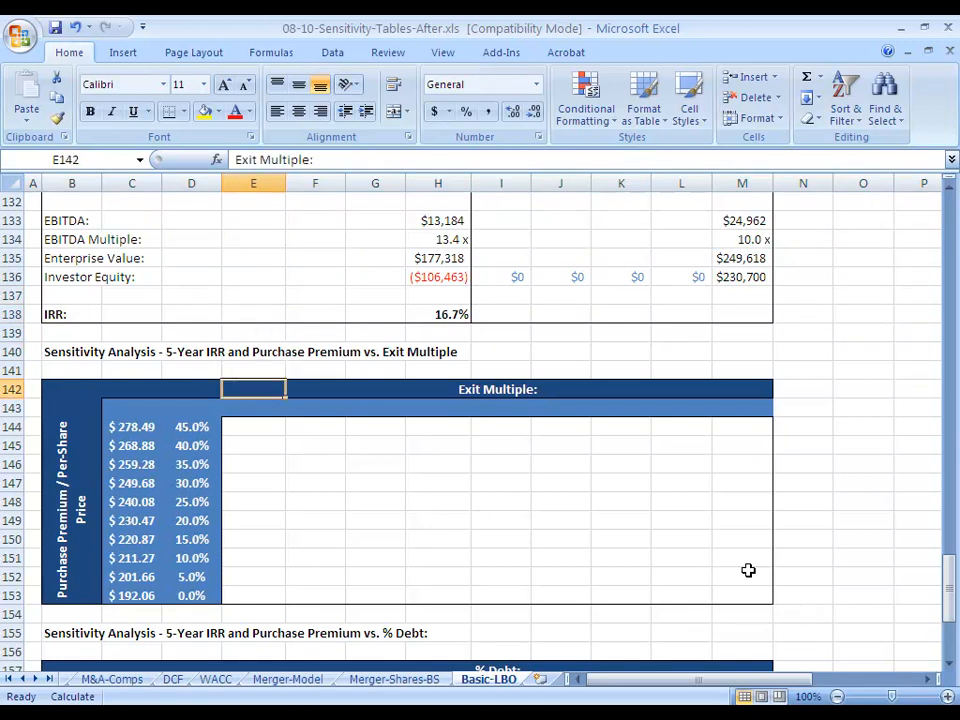
pyautogui.write('6')
pyautogui.press('Right')
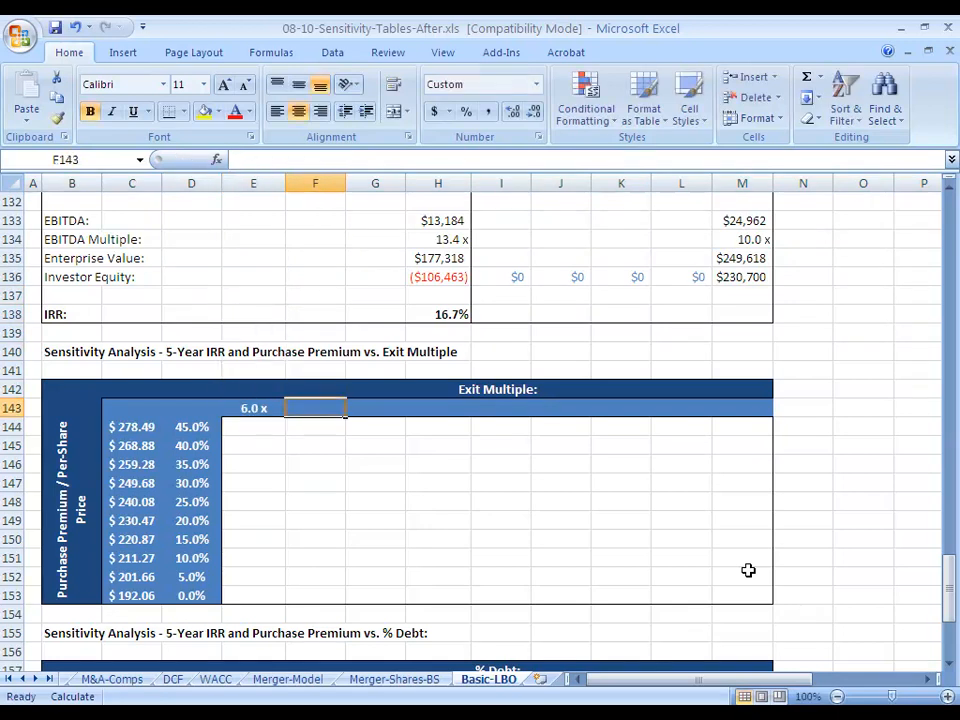
# Enter the formula =E143+1 in F143 to raise the exit multiple by one.
pyautogui.write('=')
pyautogui.press('Left')
pyautogui.write('+')
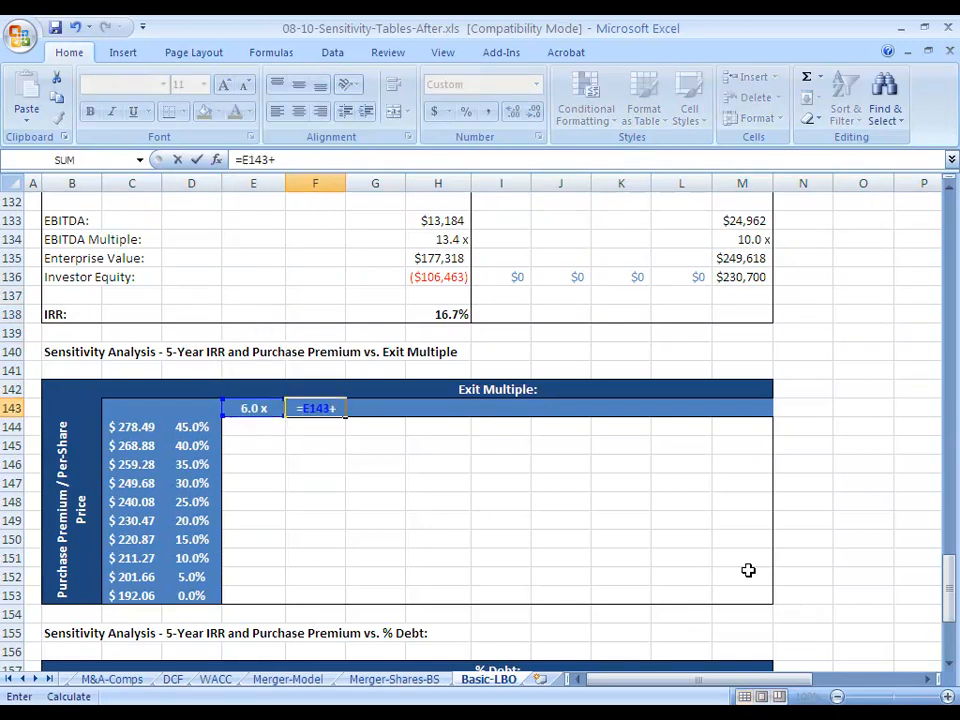
pyautogui.write('1')
pyautogui.hotkey('ctrl', 'Return')
# Copy the F143 exit multiple formula across to M143, pasting formulas only.
pyautogui.hotkey('ctrl', 'c')
pyautogui.hotkey('shift', 'Right')
pyautogui.hotkey('shift', 'Right')
pyautogui.hotkey('shift', 'Right')
pyautogui.hotkey('shift', 'Right')
pyautogui.hotkey('shift', 'Right')
pyautogui.hotkey('shift', 'Right')
pyautogui.hotkey('shift', 'Right')
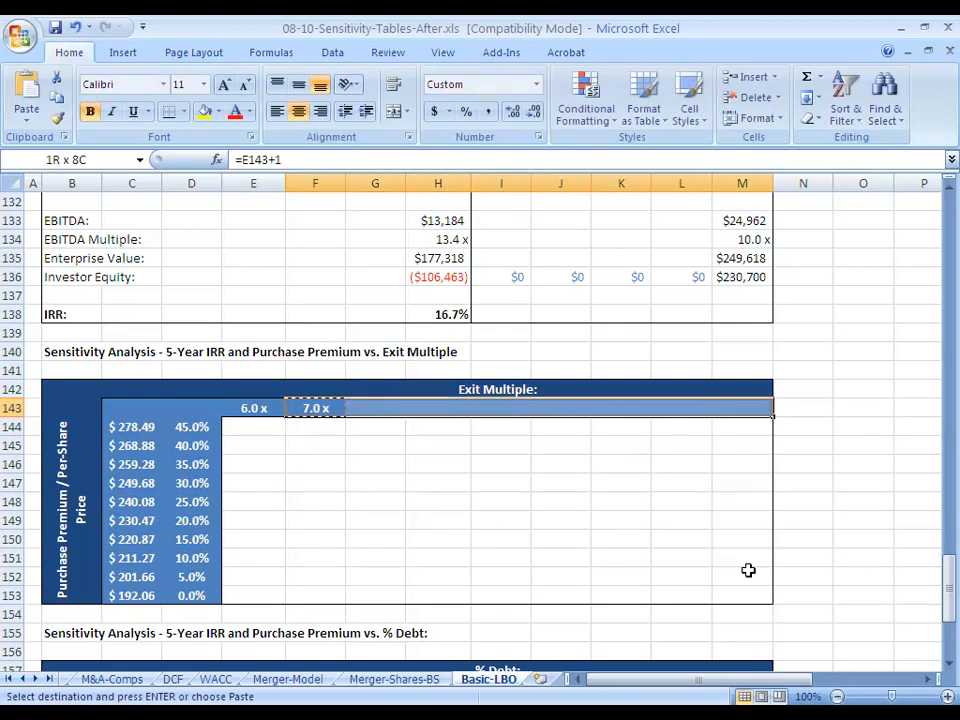
pyautogui.hotkey('alt', 'e')
pyautogui.press('s')
pyautogui.press('f')
pyautogui.press('Return')
pyautogui.press('Down')
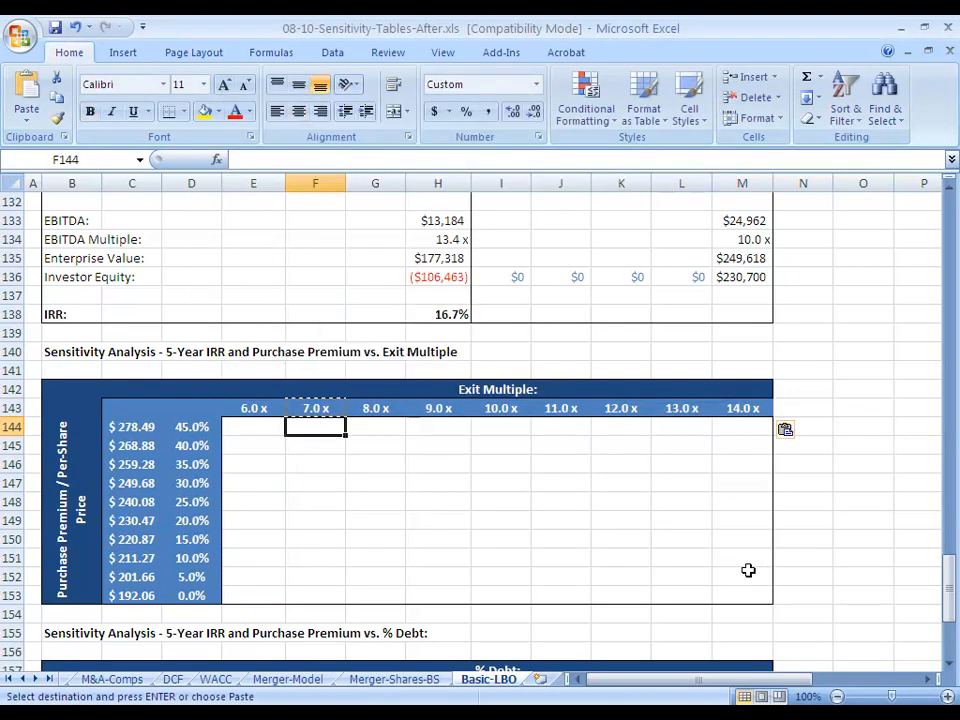
pyautogui.press('Escape')
# Review the exit multiples and their formulas along E143:M143.
pyautogui.press('Up')
pyautogui.press('Right')
pyautogui.press('Right')
pyautogui.press('Right')
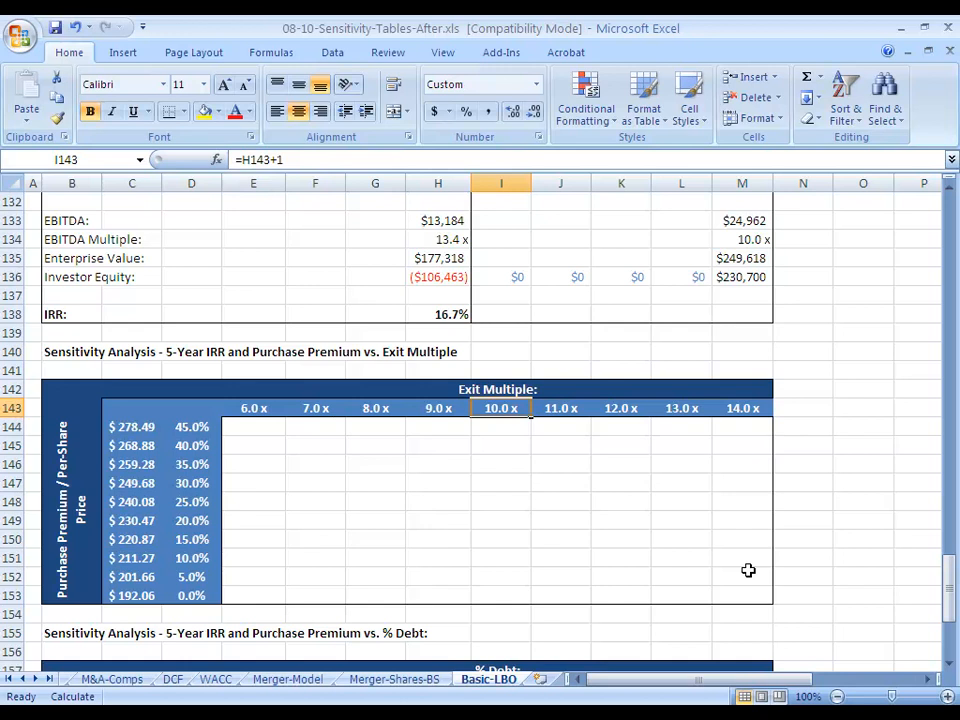
pyautogui.press('Left')
pyautogui.press('Left')
pyautogui.press('Left')
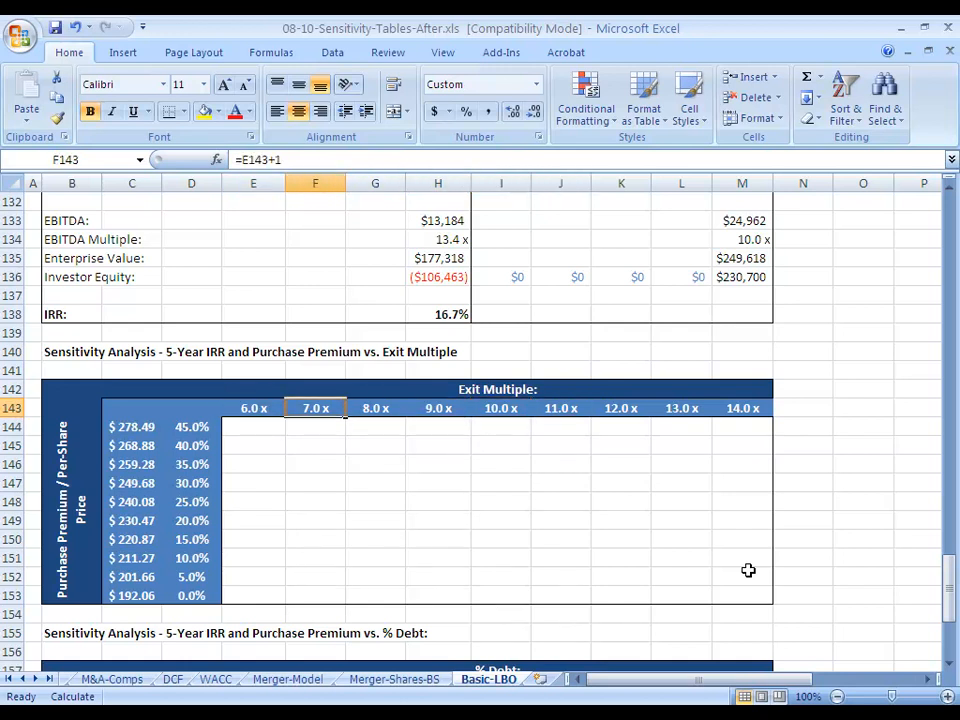
pyautogui.press('Right')
pyautogui.press('Right')
pyautogui.press('Right')
pyautogui.press('Right')
pyautogui.press('Right')
pyautogui.press('Right')
pyautogui.press('Right')
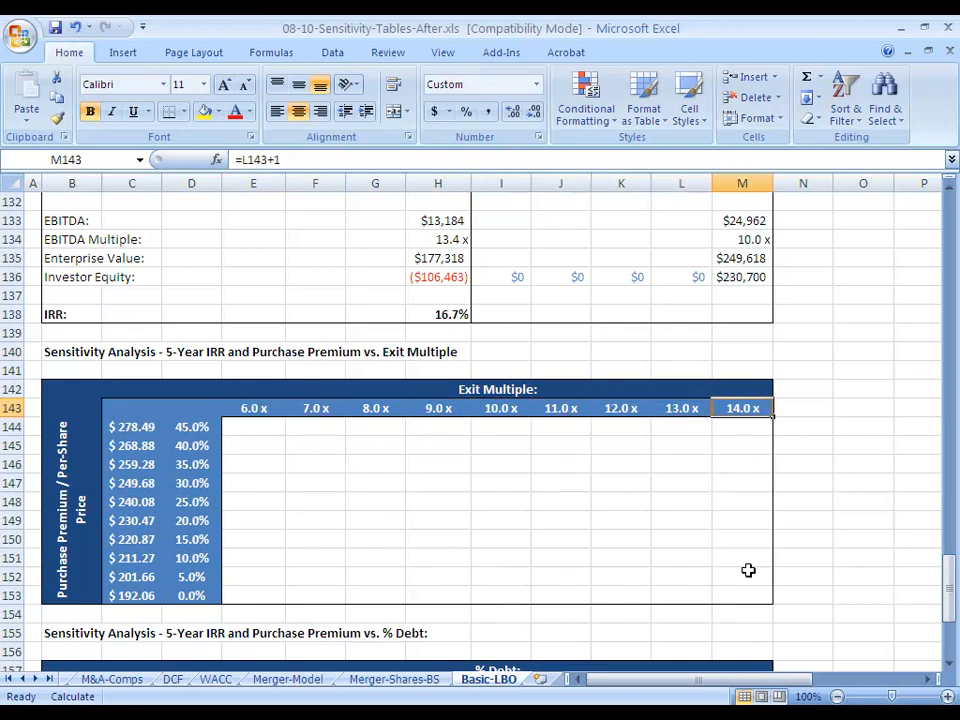
pyautogui.hotkey('shift', 'Left')
pyautogui.hotkey('shift', 'Left')
pyautogui.hotkey('shift', 'Left')
pyautogui.hotkey('shift', 'Left')
pyautogui.hotkey('shift', 'Left')
pyautogui.hotkey('shift', 'Left')
pyautogui.hotkey('shift', 'Left')
pyautogui.hotkey('shift', 'Left')
pyautogui.hotkey('shift', 'Left')
pyautogui.hotkey('shift', 'Right')
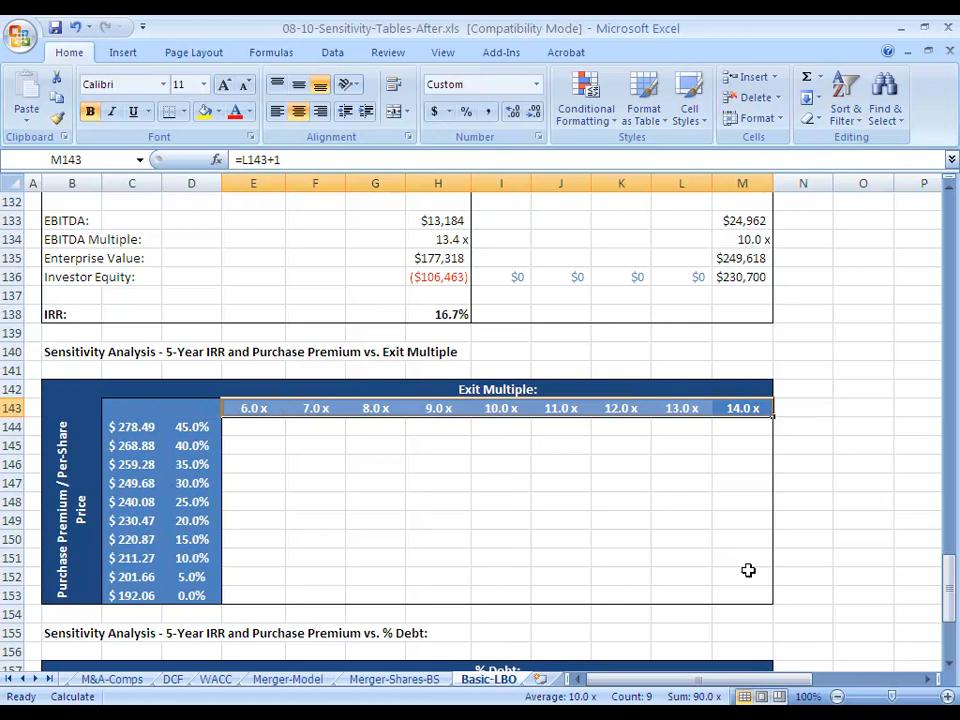
# Compare the exit multiple range with the EV / EBITDA multiples on the Public Comps sheet, and return to the Basic-LBO sheet.
pyautogui.hotkey('ctrl', 'pageup')
pyautogui.hotkey('ctrl', 'pageup')
pyautogui.hotkey('ctrl', 'pageup')
pyautogui.hotkey('ctrl', 'pageup')
pyautogui.hotkey('ctrl', 'pageup')
pyautogui.hotkey('ctrl', 'pagedown')
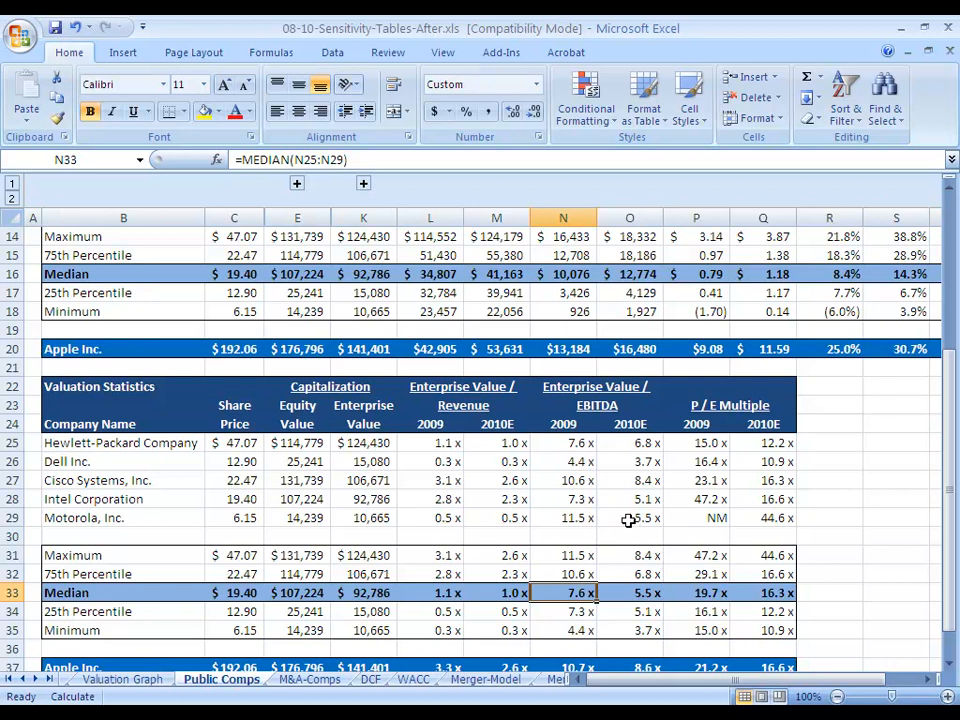
pyautogui.hotkey('ctrl', 'pagedown')
pyautogui.hotkey('ctrl', 'pagedown')
pyautogui.hotkey('ctrl', 'pagedown')
pyautogui.hotkey('ctrl', 'pagedown')
pyautogui.hotkey('ctrl', 'pagedown')
pyautogui.hotkey('ctrl', 'pagedown')
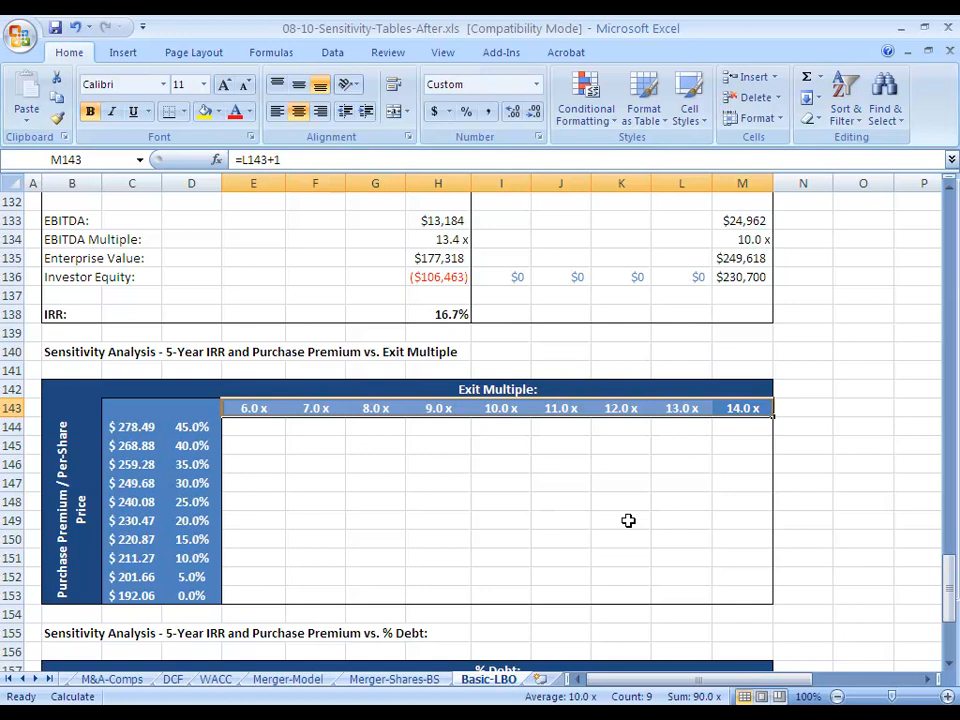
# Link the table's corner cell D143 to the IRR with the absolute reference =$H$138.
pyautogui.press('Left')
pyautogui.press('Left')
pyautogui.press('Left')
pyautogui.press('Left')
pyautogui.press('Left')
pyautogui.press('Left')
pyautogui.press('Left')
pyautogui.press('Left')
pyautogui.press('Left')
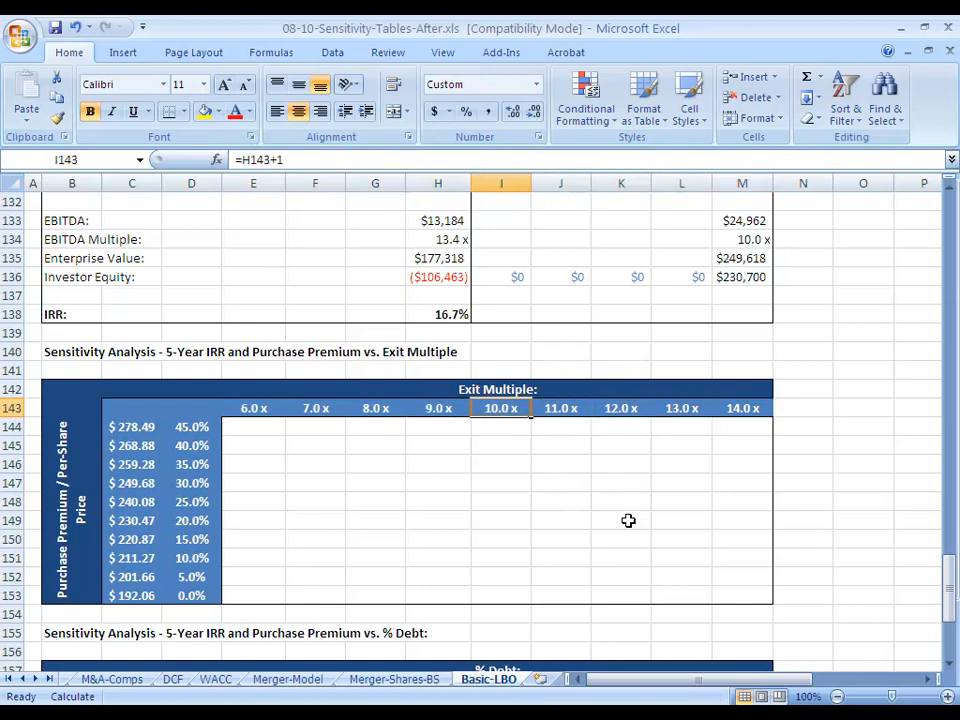
pyautogui.write('=')
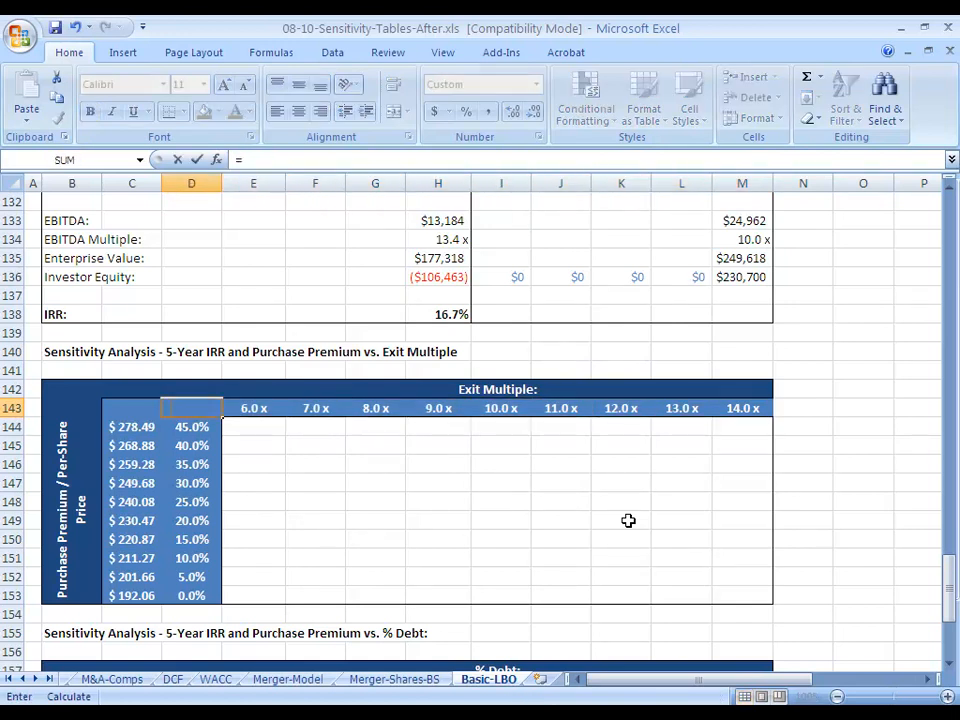
pyautogui.press('Right')
pyautogui.press('Right')
pyautogui.press('Right')
pyautogui.press('Right')
pyautogui.press('Up')
pyautogui.press('Up')
pyautogui.press('Up')
pyautogui.press('Up')
pyautogui.press('Up')
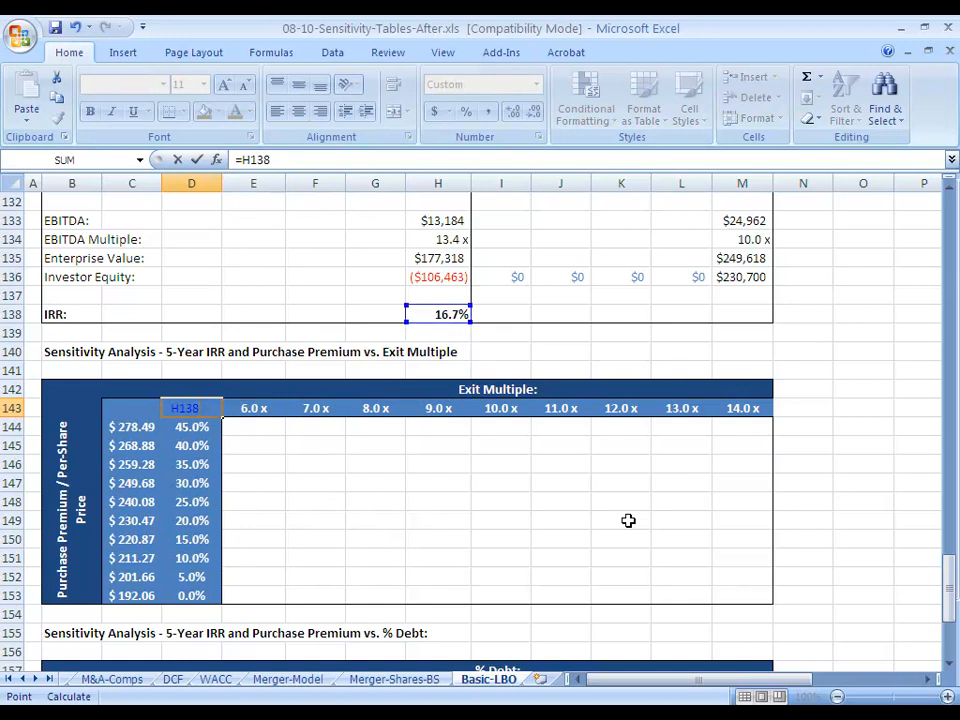
pyautogui.press('F4')
pyautogui.hotkey('ctrl', 'Return')
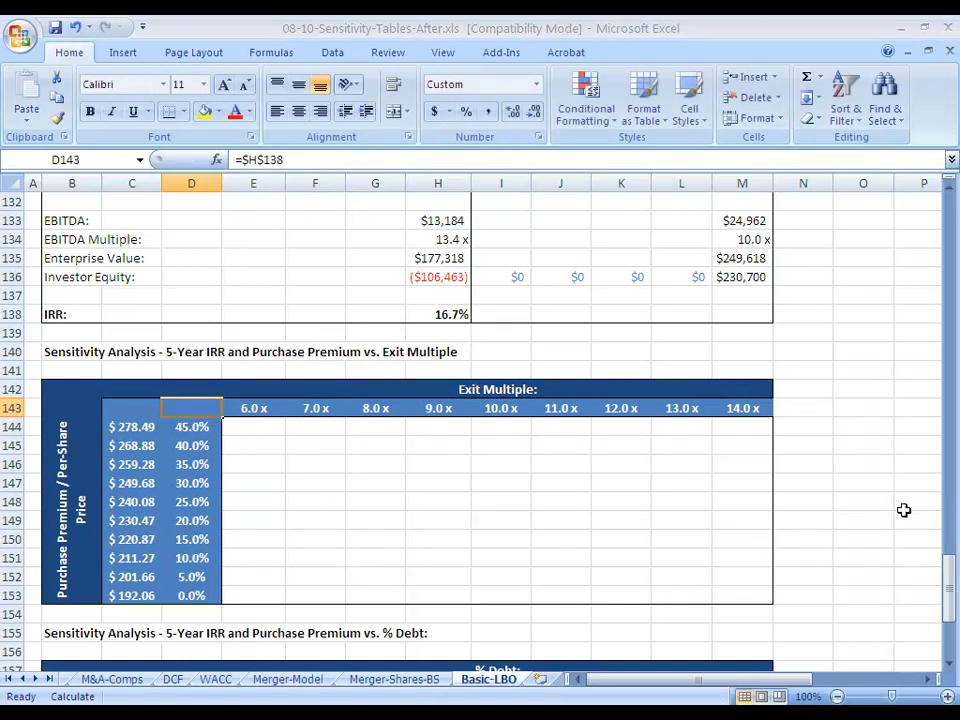
# Start a data table on D143:M153 with the EBITDA exit multiple in $L$12 as the row input cell.
pyautogui.hotkey('ctrl', 'shift', 'Down')
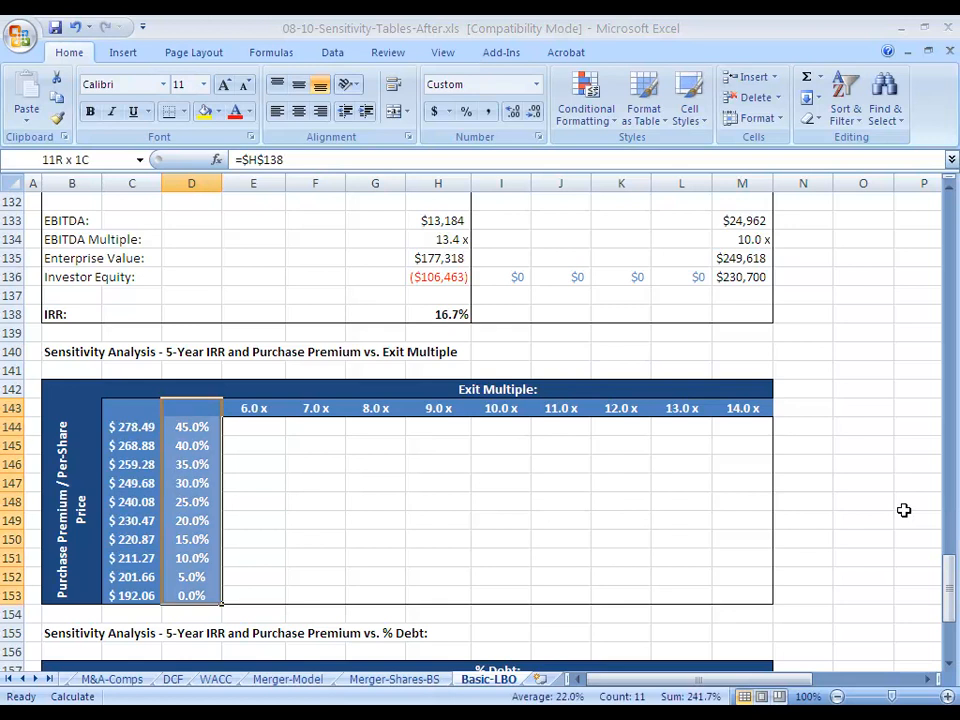
pyautogui.hotkey('ctrl', 'shift', 'Right')
pyautogui.press('alt')
pyautogui.press('d')
pyautogui.press('t')
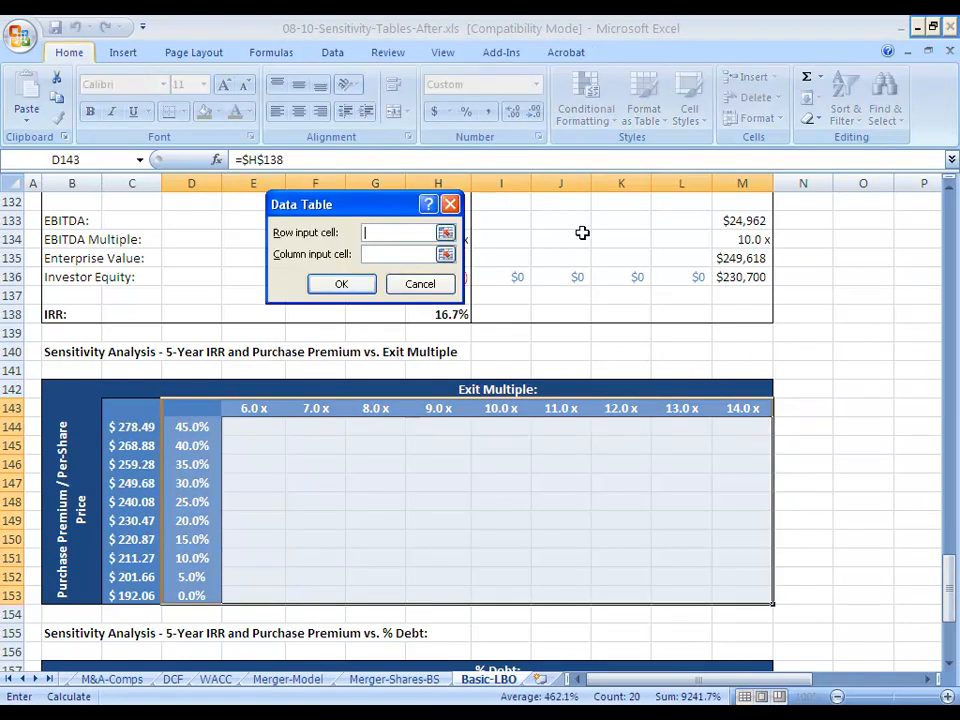
pyautogui.click(445, 232)
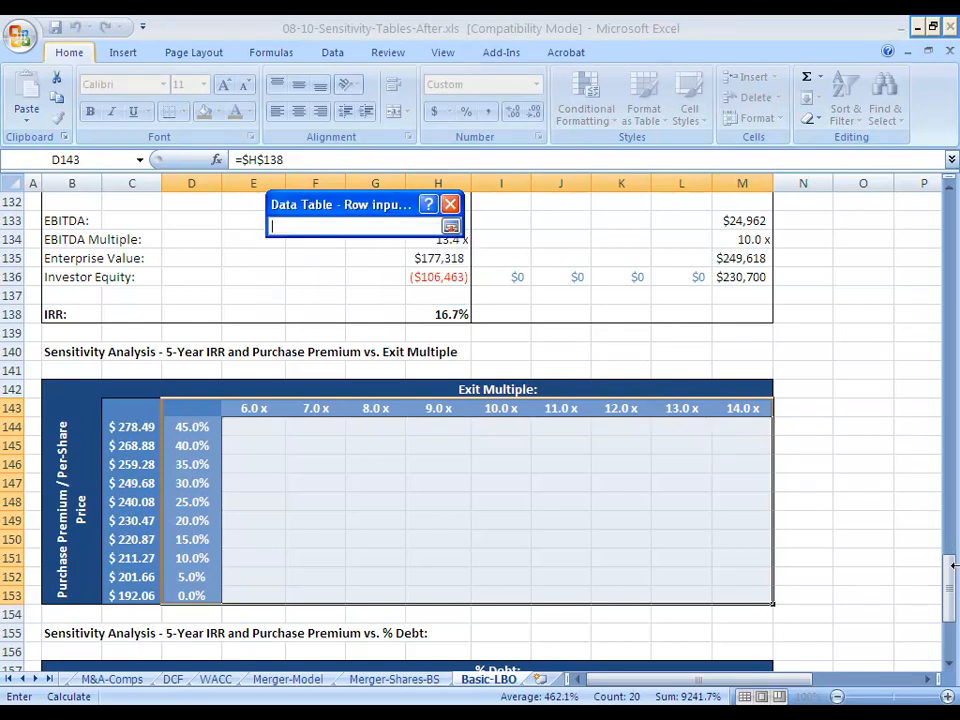
pyautogui.moveTo(947, 612); pyautogui.dragTo(945, 243)
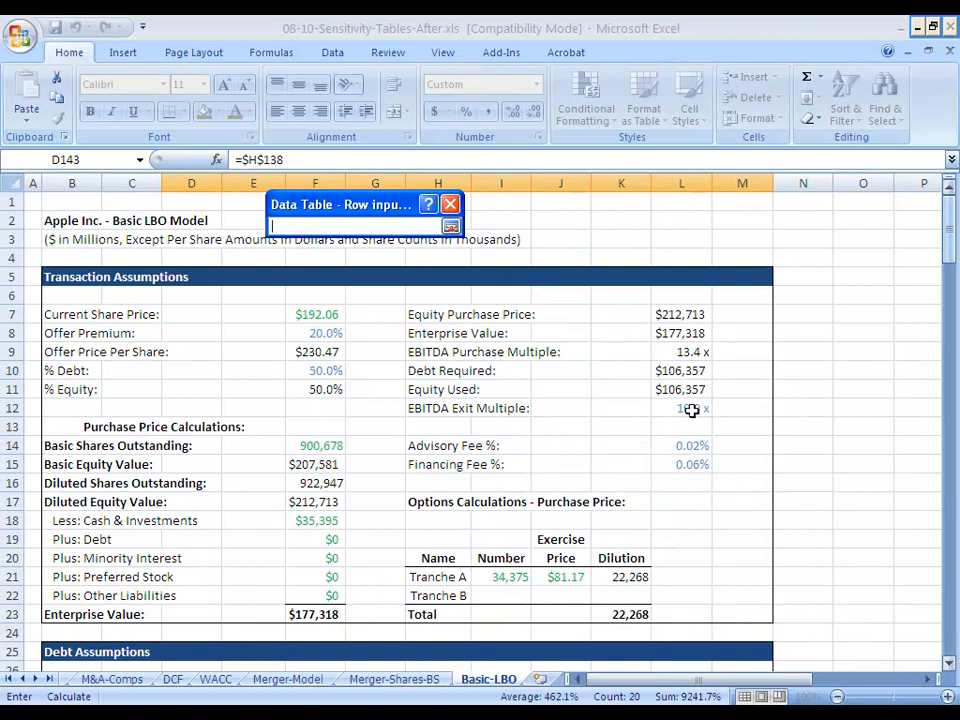
pyautogui.click(669, 389)
pyautogui.click(671, 402)
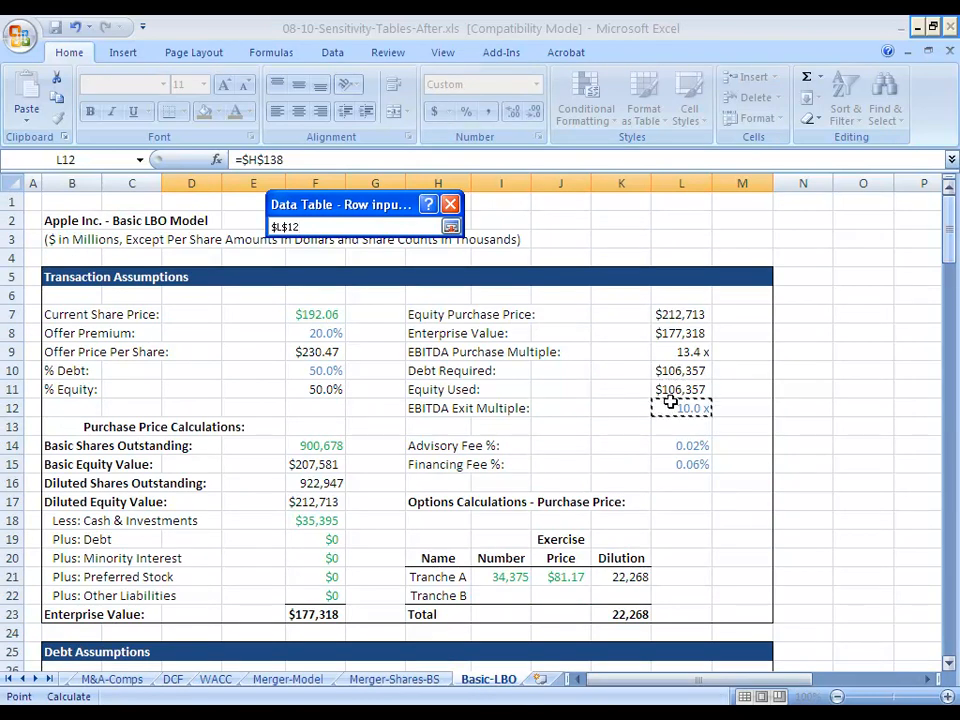
pyautogui.press('Return')
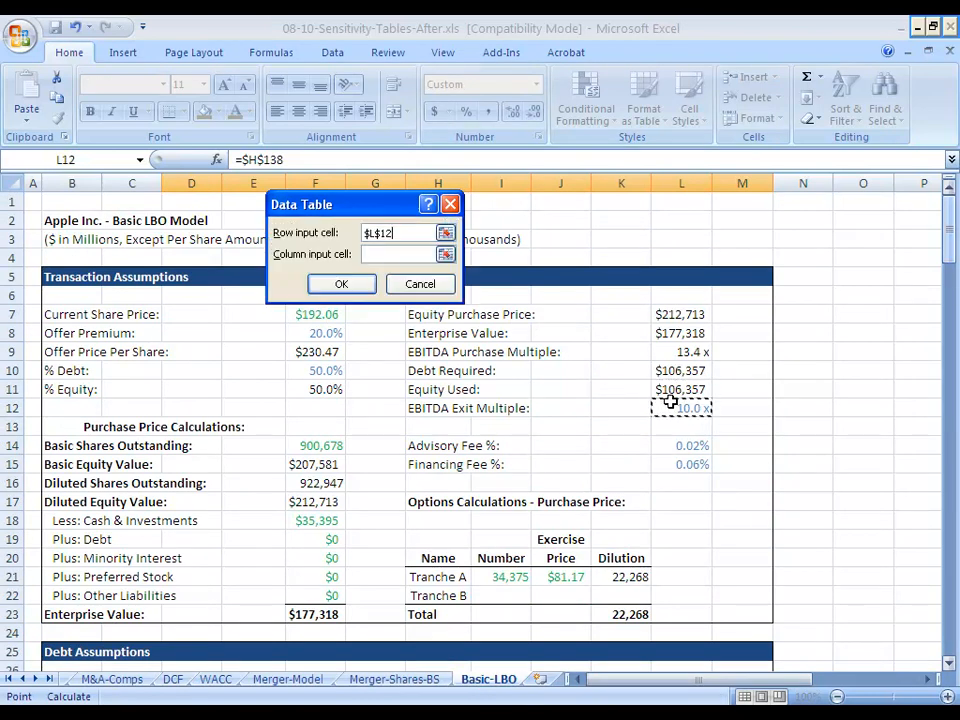
# Set the column input cell to the offer premium in $F$8 and create the IRR data table.
pyautogui.click(445, 254)
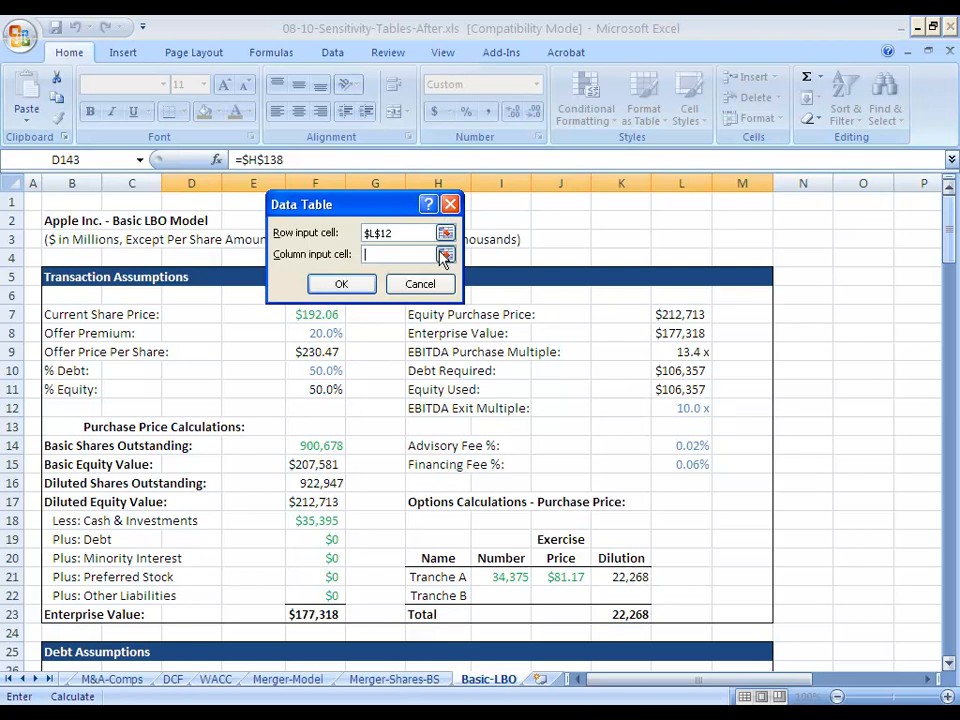
pyautogui.click(324, 331)
pyautogui.press('Return')
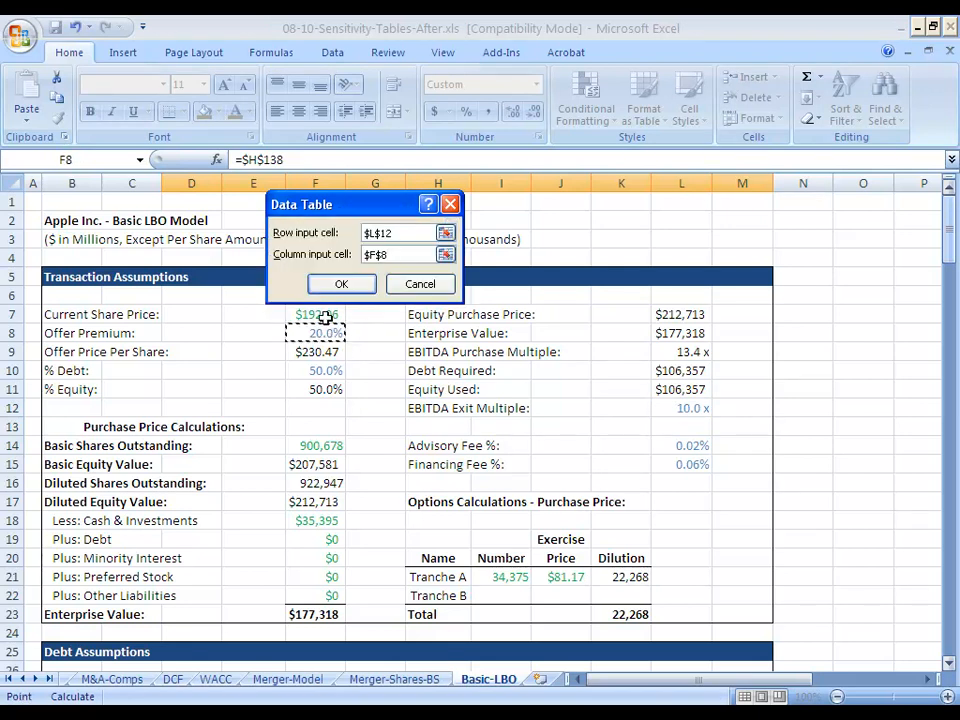
pyautogui.click(340, 284)
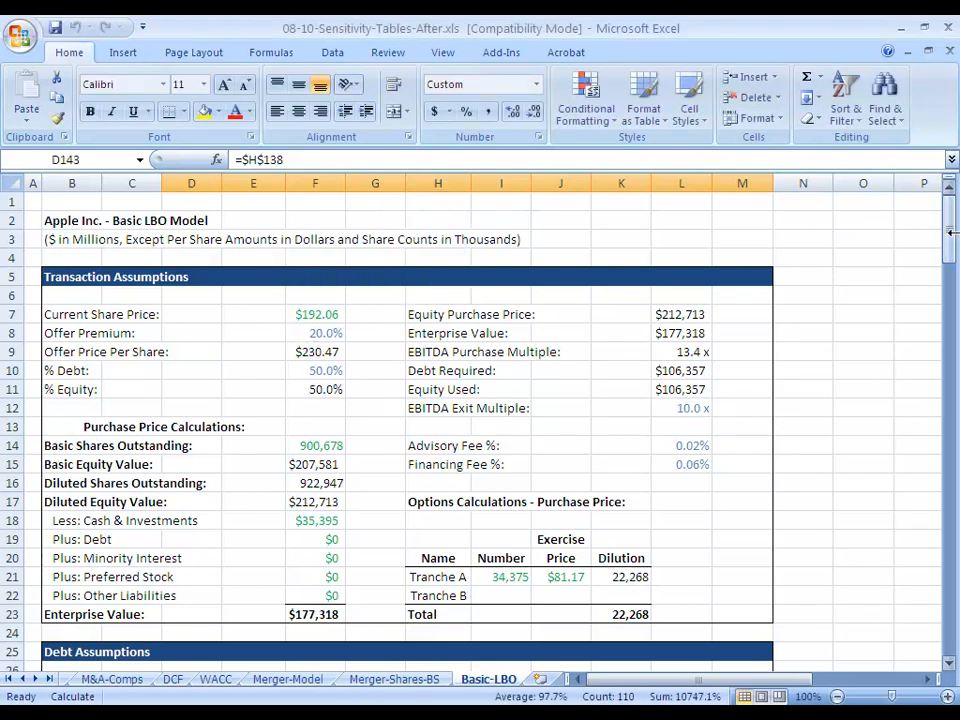
pyautogui.moveTo(950, 236); pyautogui.dragTo(949, 600)
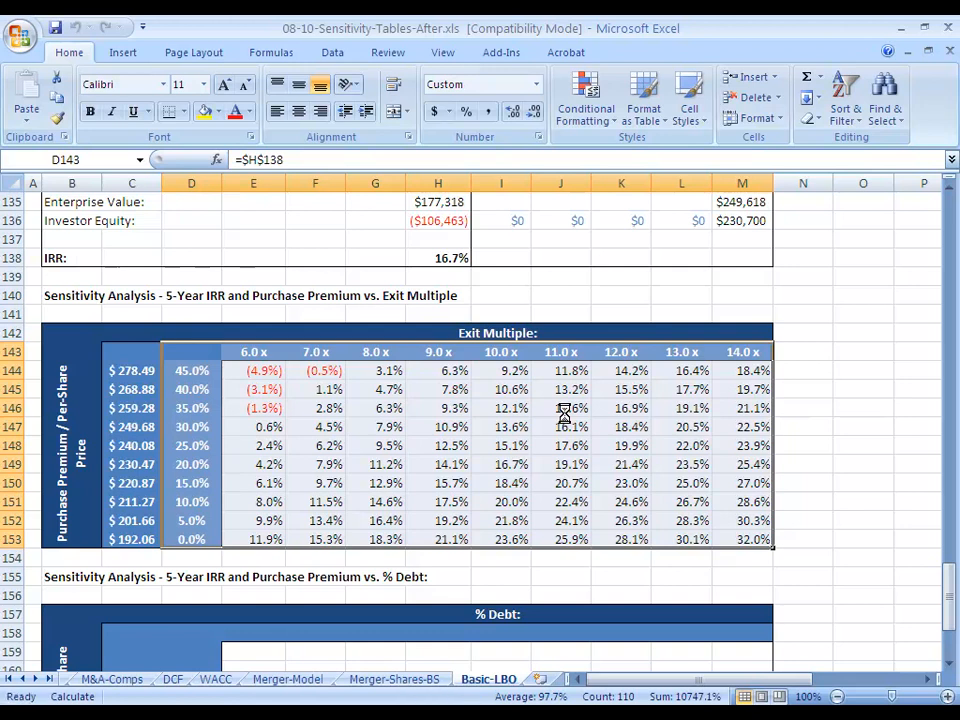
pyautogui.press('Right')
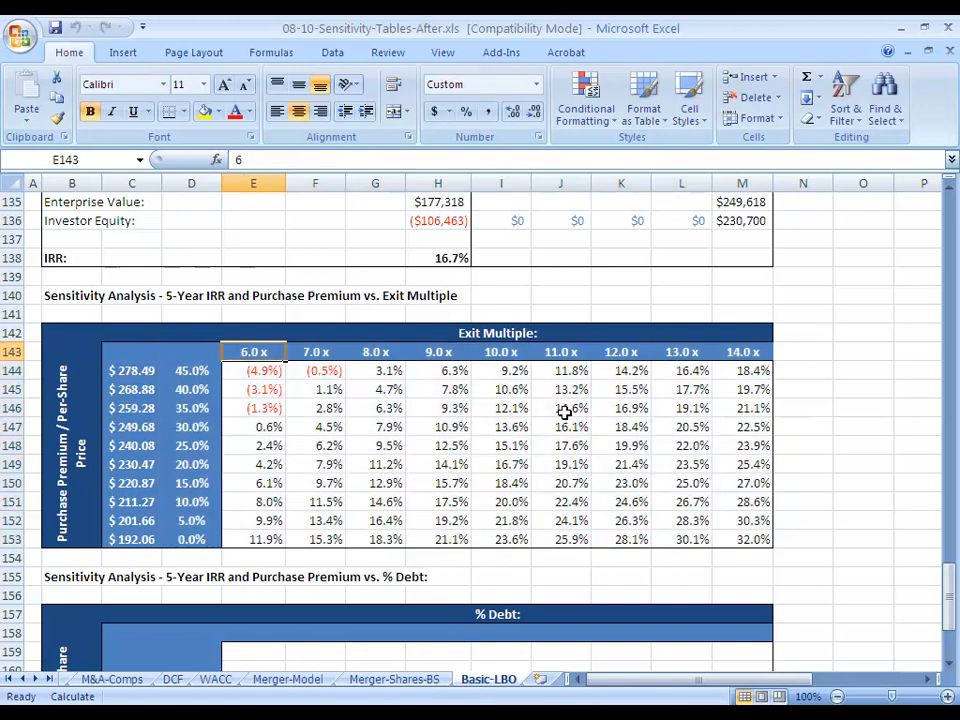
# Examine the exit multiples in row 143 and how the IRR varies across them at the 30% purchase premium in row 147.
pyautogui.hotkey('shift', 'Right')
pyautogui.hotkey('shift', 'Right')
pyautogui.hotkey('shift', 'Right')
pyautogui.hotkey('shift', 'Right')
pyautogui.hotkey('shift', 'Right')
pyautogui.hotkey('shift', 'Right')
pyautogui.hotkey('shift', 'Right')
pyautogui.hotkey('shift', 'Right')
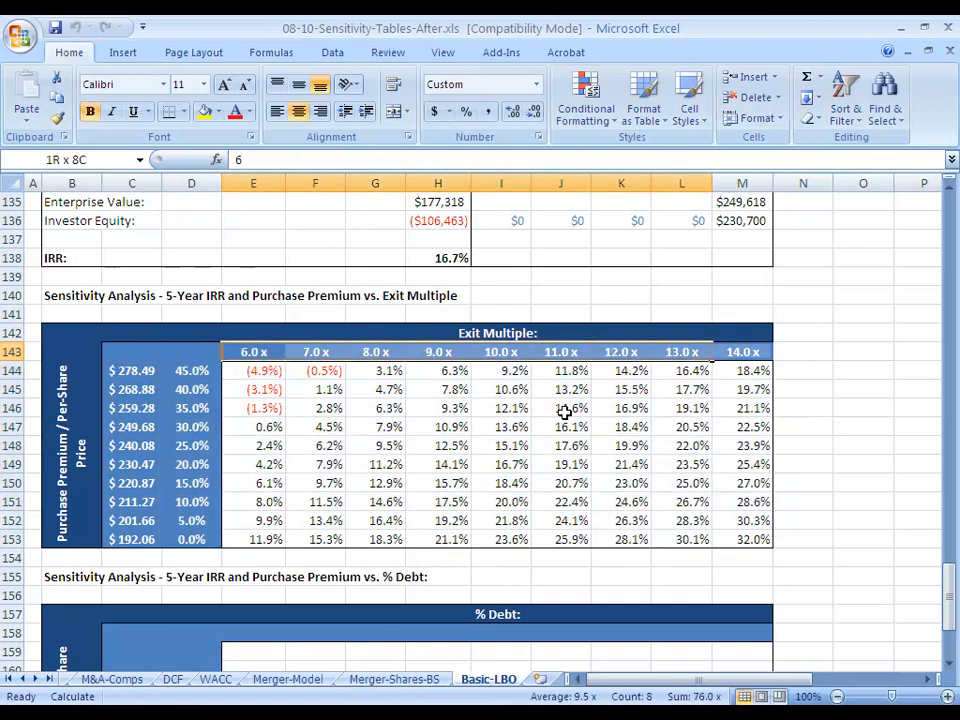
pyautogui.press('Down')
pyautogui.press('Down')
pyautogui.press('Down')
pyautogui.press('Down')
pyautogui.hotkey('shift', 'Right')
pyautogui.hotkey('shift', 'Right')
pyautogui.hotkey('shift', 'Right')
pyautogui.hotkey('shift', 'Right')
pyautogui.hotkey('shift', 'Right')
pyautogui.hotkey('shift', 'Right')
pyautogui.hotkey('shift', 'Right')
pyautogui.hotkey('shift', 'Right')
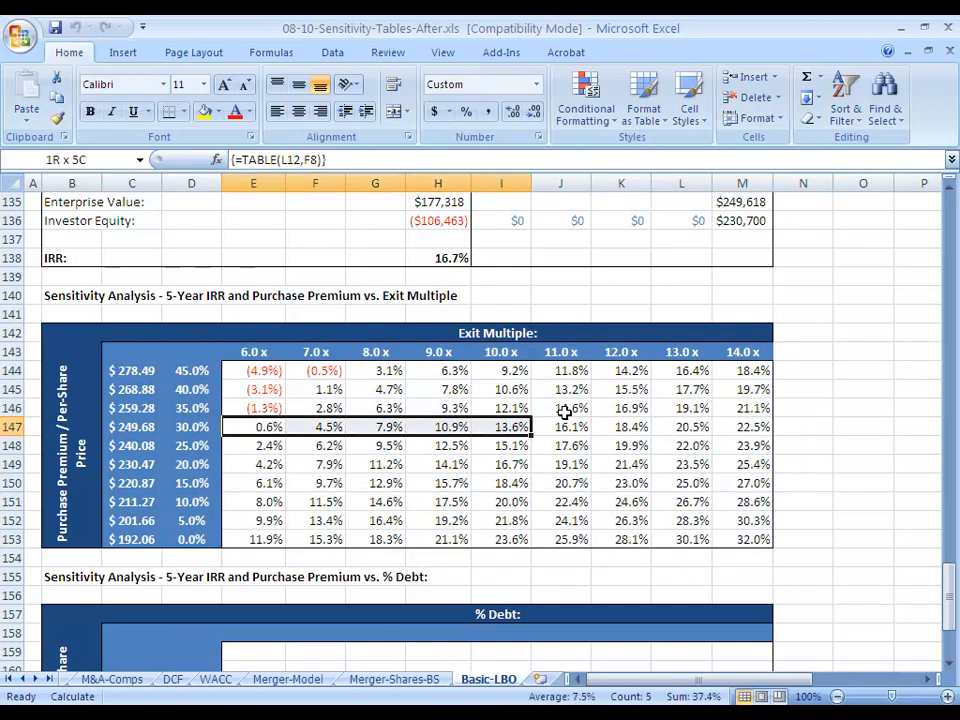
# Examine the IRR values across all exit multiples at the 0% purchase premium in row 153.
pyautogui.press('Down')
pyautogui.press('Down')
pyautogui.press('Down')
pyautogui.press('Down')
pyautogui.press('Down')
pyautogui.press('Down')
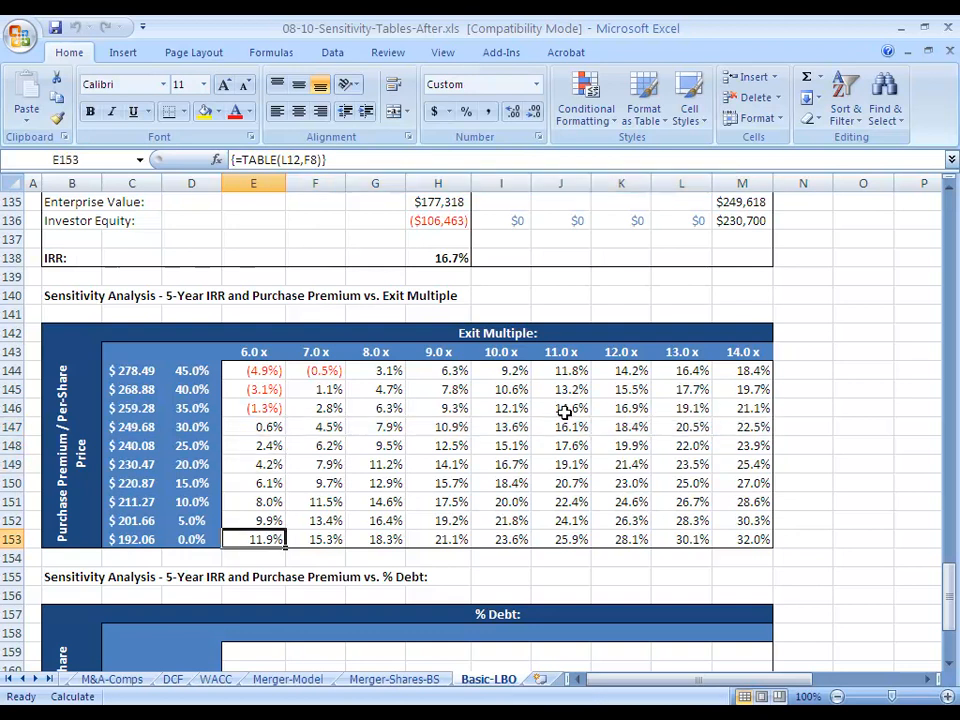
pyautogui.hotkey('shift', 'Right')
pyautogui.hotkey('shift', 'Right')
pyautogui.hotkey('shift', 'Right')
pyautogui.hotkey('shift', 'Right')
pyautogui.hotkey('shift', 'Right')
pyautogui.hotkey('shift', 'Right')
pyautogui.hotkey('shift', 'Right')
pyautogui.hotkey('shift', 'Right')
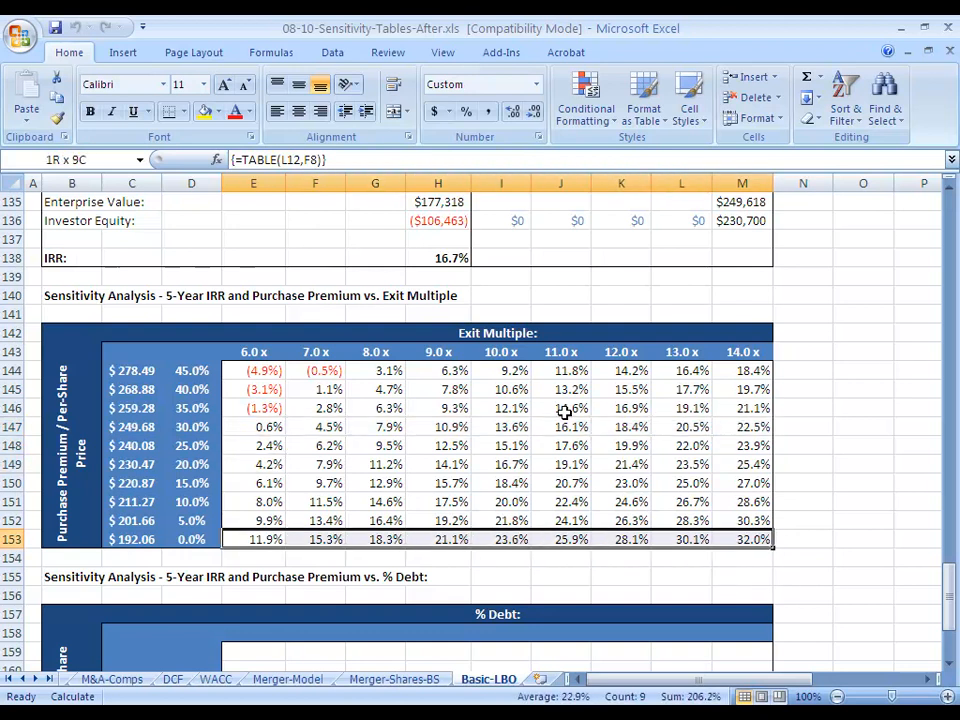
# Compare the purchase premiums in column D with the IRR values in E144:E153 for the 6.0 x exit multiple.
pyautogui.press('Up')
pyautogui.press('Up')
pyautogui.press('Up')
pyautogui.press('Up')
pyautogui.press('Up')
pyautogui.press('Up')
pyautogui.press('Up')
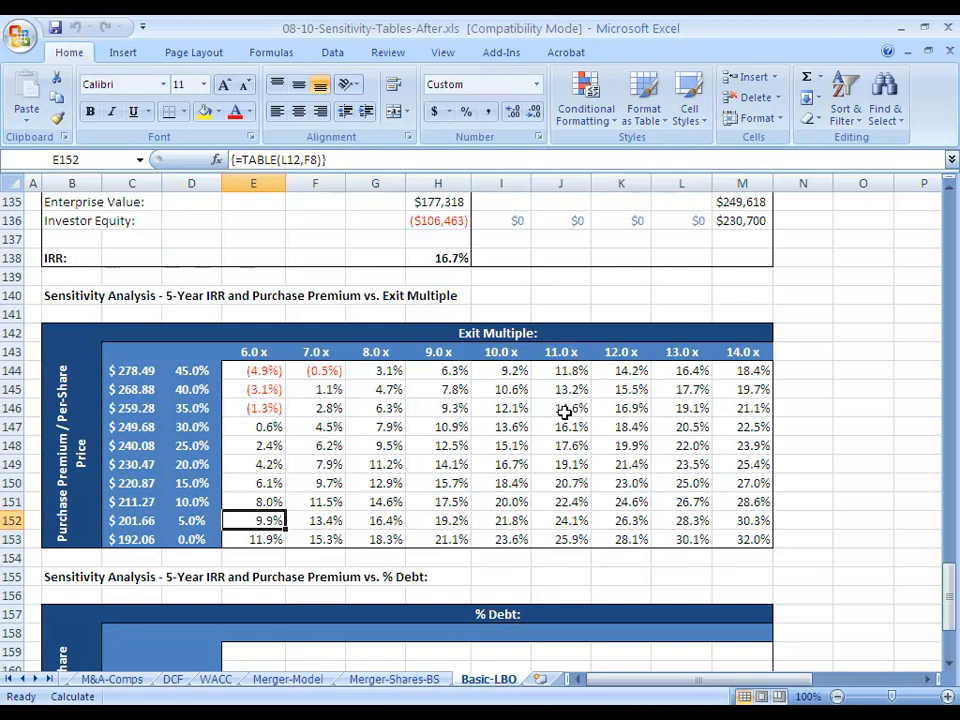
pyautogui.press('Left')
pyautogui.press('Down')
pyautogui.press('Down')
pyautogui.press('Down')
pyautogui.press('Down')
pyautogui.press('Down')
pyautogui.press('Down')
pyautogui.press('Down')
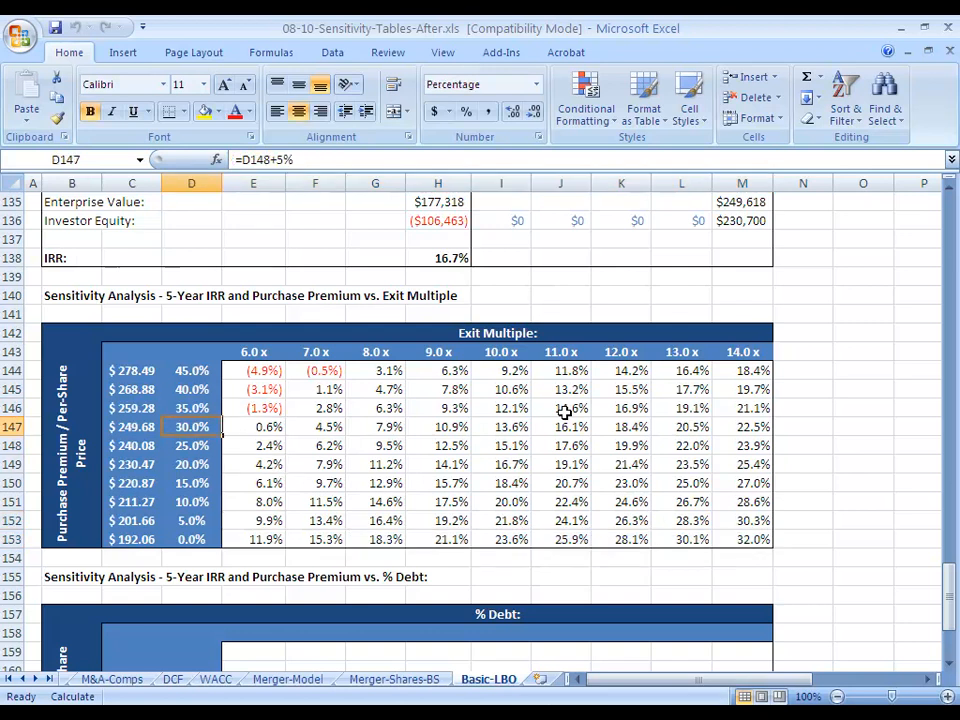
pyautogui.press('Right')
pyautogui.press('Right')
pyautogui.press('Left')
pyautogui.hotkey('shift', 'Up')
pyautogui.hotkey('shift', 'Up')
pyautogui.hotkey('shift', 'Up')
pyautogui.hotkey('shift', 'Up')
pyautogui.hotkey('shift', 'Up')
pyautogui.hotkey('shift', 'Up')
pyautogui.hotkey('shift', 'Up')
pyautogui.hotkey('shift', 'Up')
pyautogui.hotkey('shift', 'Up')
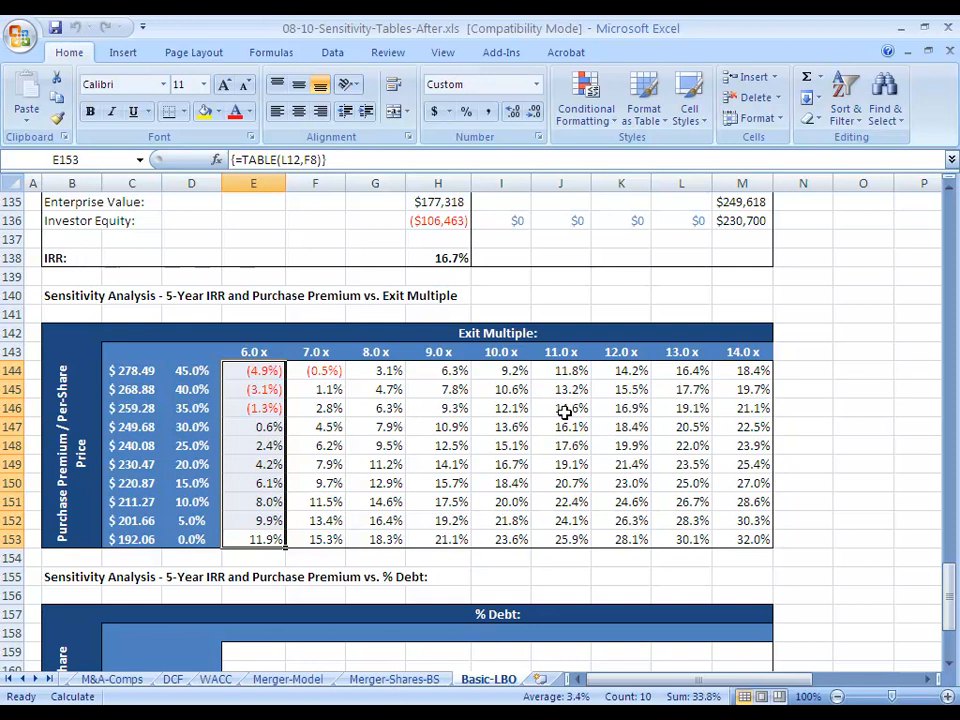
# Look over the empty Purchase Premium vs. % Debt table below the exit multiple table and its title in B155.
pyautogui.hotkey('ctrl', 'Up')
pyautogui.press('Down')
pyautogui.press('Down')
pyautogui.press('Down')
pyautogui.press('Down')
pyautogui.press('Down')
pyautogui.press('Down')
pyautogui.press('Down')
pyautogui.press('Down')
pyautogui.press('Down')
pyautogui.press('Down')
pyautogui.press('Down')
pyautogui.press('Down')
pyautogui.press('Down')
pyautogui.press('Down')
pyautogui.press('Down')
pyautogui.press('Down')
pyautogui.press('Down')
pyautogui.press('Down')
pyautogui.press('Down')
pyautogui.press('Down')
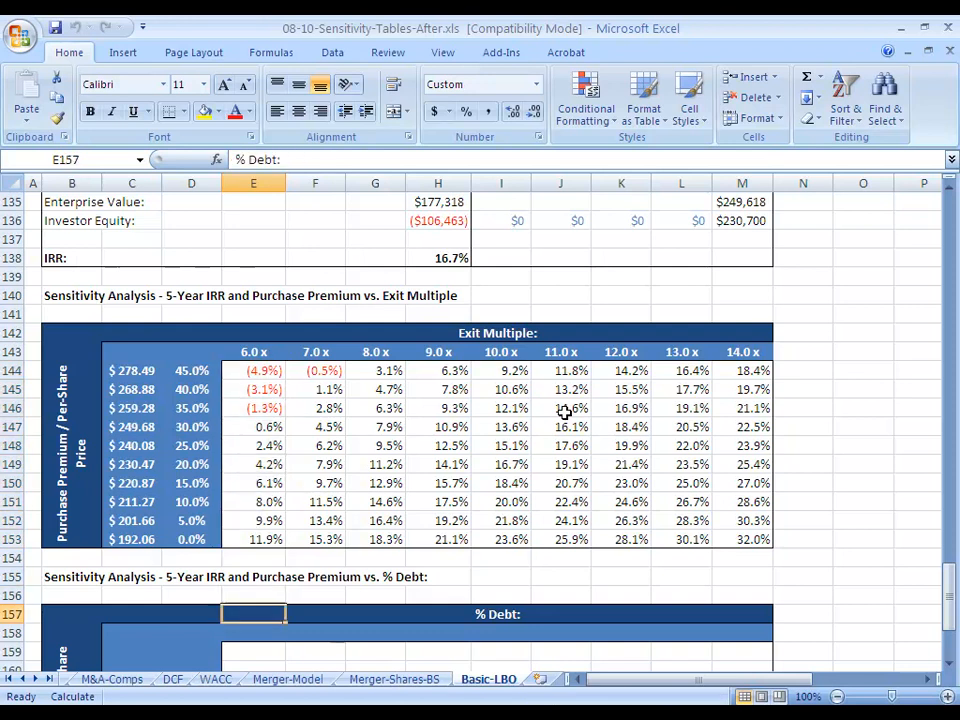
pyautogui.press('Down')
pyautogui.press('Down')
pyautogui.press('Down')
pyautogui.press('Up')
pyautogui.press('Up')
pyautogui.press('Up')
pyautogui.press('Up')
pyautogui.press('Up')
pyautogui.press('Up')
pyautogui.press('Up')
pyautogui.press('Up')
pyautogui.press('Left')
pyautogui.press('Up')
pyautogui.press('Up')
pyautogui.press('Up')
pyautogui.press('Up')
pyautogui.press('Up')
pyautogui.press('Up')
pyautogui.press('Up')
pyautogui.press('Up')
pyautogui.press('Up')
pyautogui.press('Left')
pyautogui.press('Down')
pyautogui.press('Left')
pyautogui.press('Down')
pyautogui.press('Down')
pyautogui.press('Down')
pyautogui.press('Left')
pyautogui.press('Right')
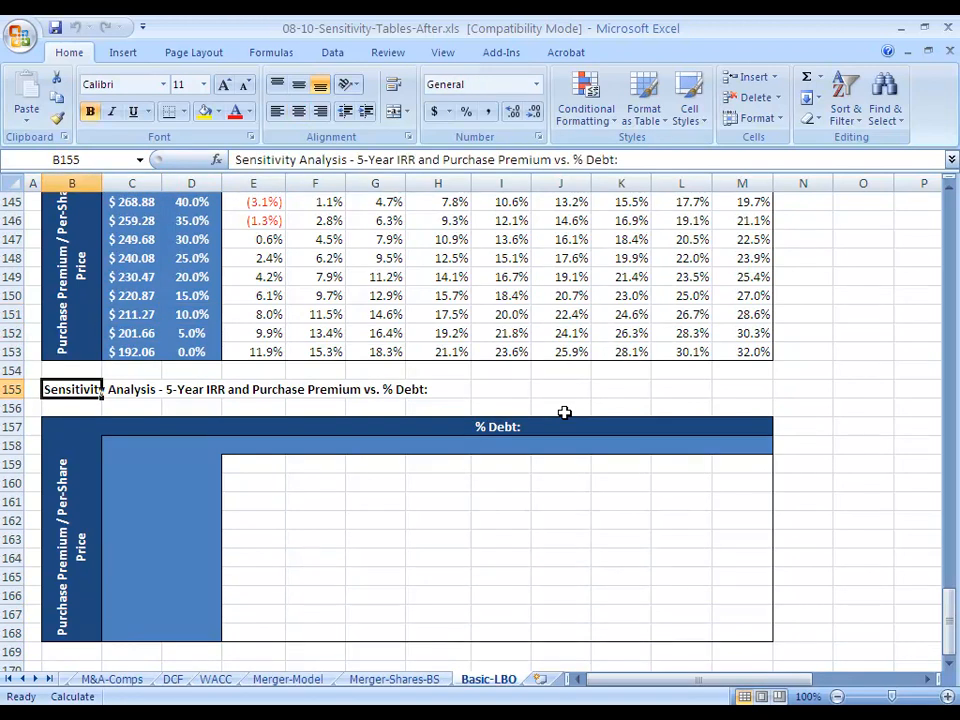
# Review the completed exit multiple table again for comparison, and return to the % Debt header in row 157.
pyautogui.press('Right')
pyautogui.press('Right')
pyautogui.press('Right')
pyautogui.press('Up')
pyautogui.press('Up')
pyautogui.press('Up')
pyautogui.press('Up')
pyautogui.press('Up')
pyautogui.press('Up')
pyautogui.press('Up')
pyautogui.press('Up')
pyautogui.press('Up')
pyautogui.press('Up')
pyautogui.press('Up')
pyautogui.press('Up')
pyautogui.press('Up')
pyautogui.press('Up')
pyautogui.press('Up')
pyautogui.press('Up')
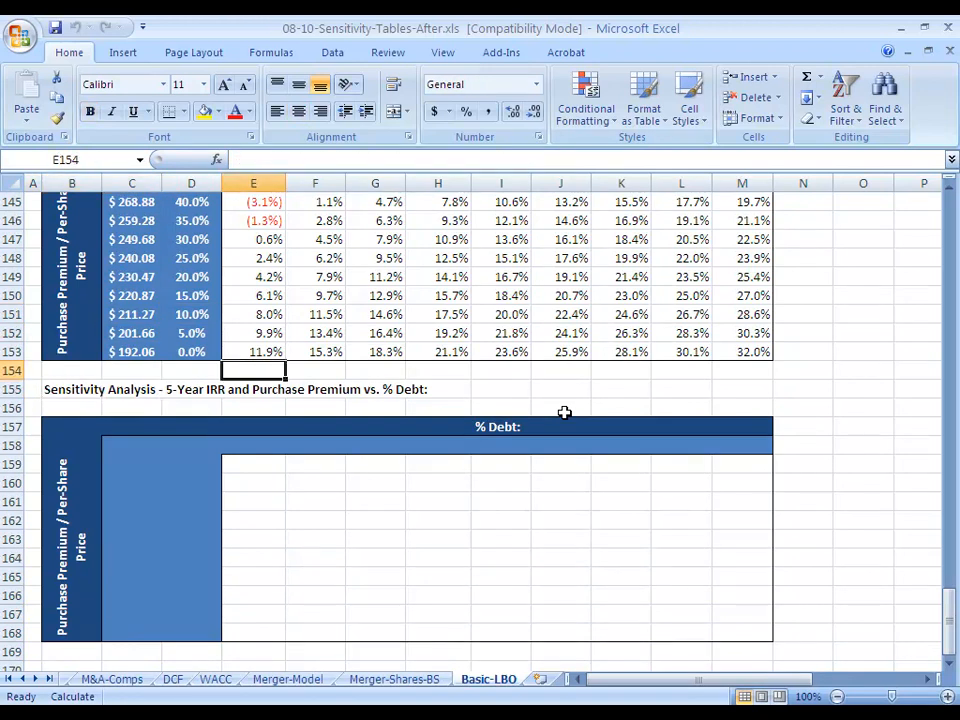
pyautogui.press('Up')
pyautogui.press('Down')
pyautogui.press('Down')
pyautogui.press('Down')
pyautogui.press('Down')
pyautogui.press('Down')
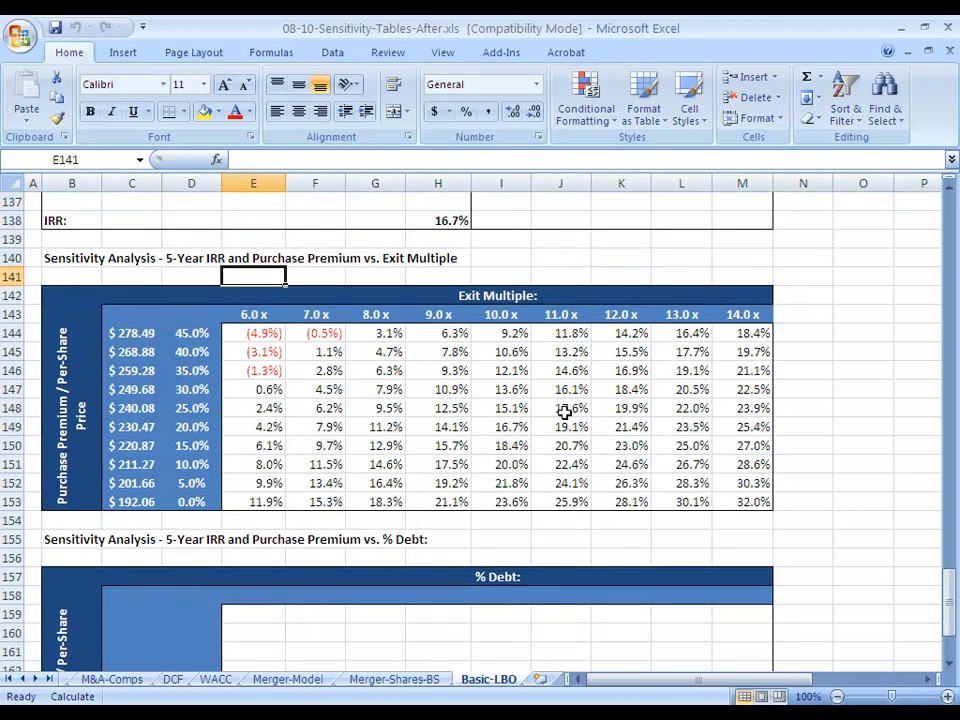
pyautogui.press('Down')
pyautogui.press('Down')
pyautogui.press('Down')
pyautogui.press('Down')
pyautogui.press('Down')
pyautogui.press('Down')
pyautogui.press('Down')
pyautogui.press('Down')
pyautogui.press('Down')
pyautogui.press('Down')
pyautogui.press('Down')
pyautogui.press('Down')
pyautogui.press('Down')
pyautogui.press('Down')
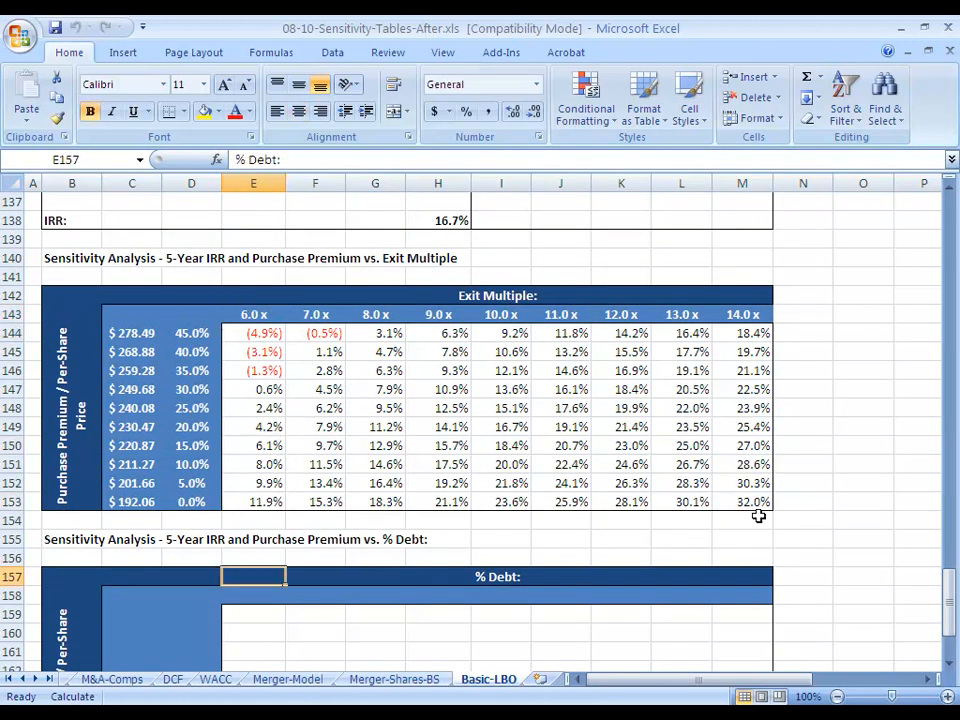
# Check the Transaction Assumptions section of the Basic-LBO sheet, and select cell C159 in the empty % Debt table.
pyautogui.moveTo(952, 592); pyautogui.dragTo(808, 36)
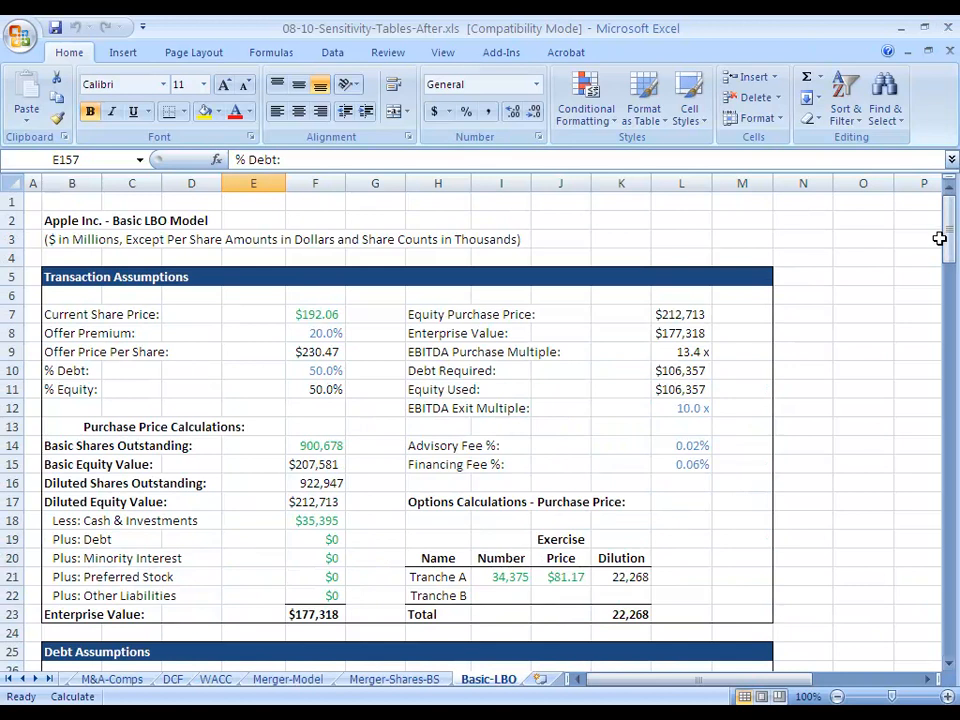
pyautogui.moveTo(945, 250); pyautogui.dragTo(946, 605)
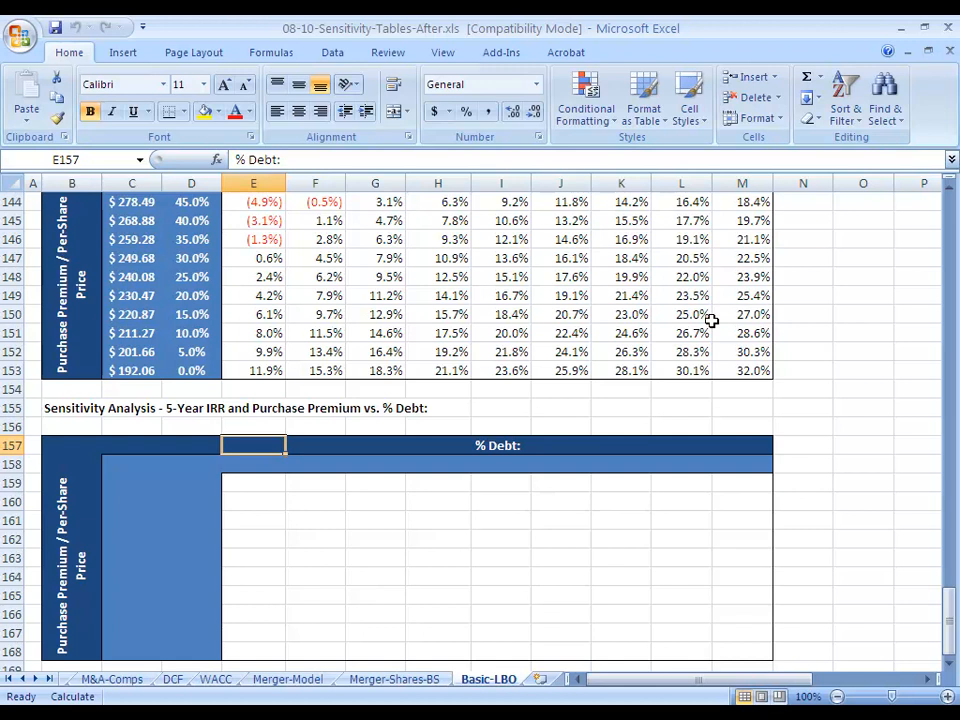
pyautogui.press('Down')
pyautogui.press('Down')
pyautogui.press('Left')
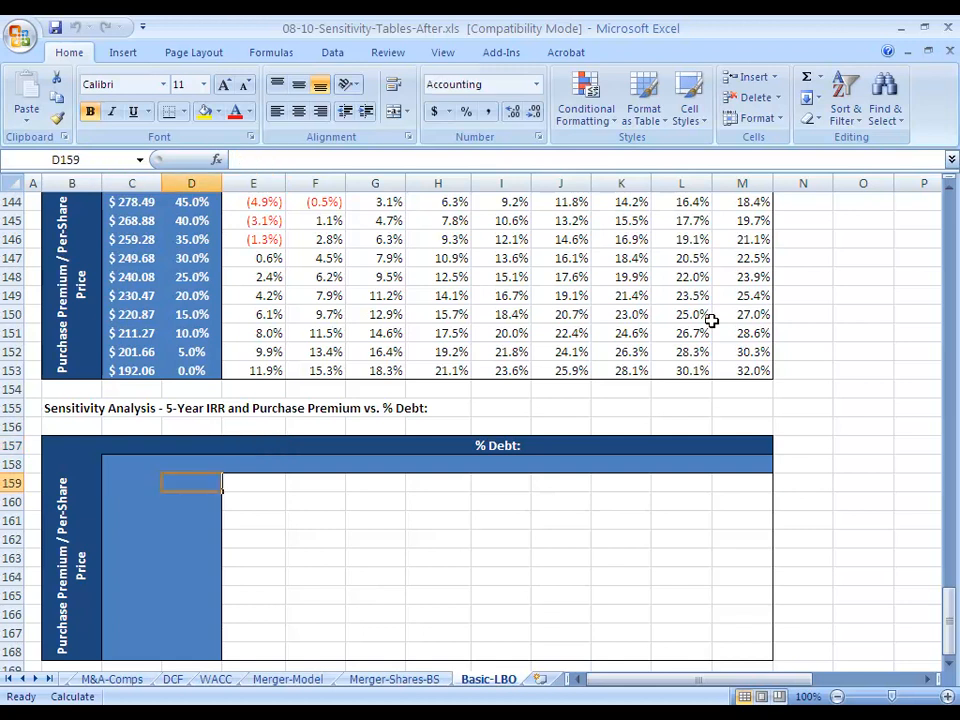
pyautogui.press('Left')
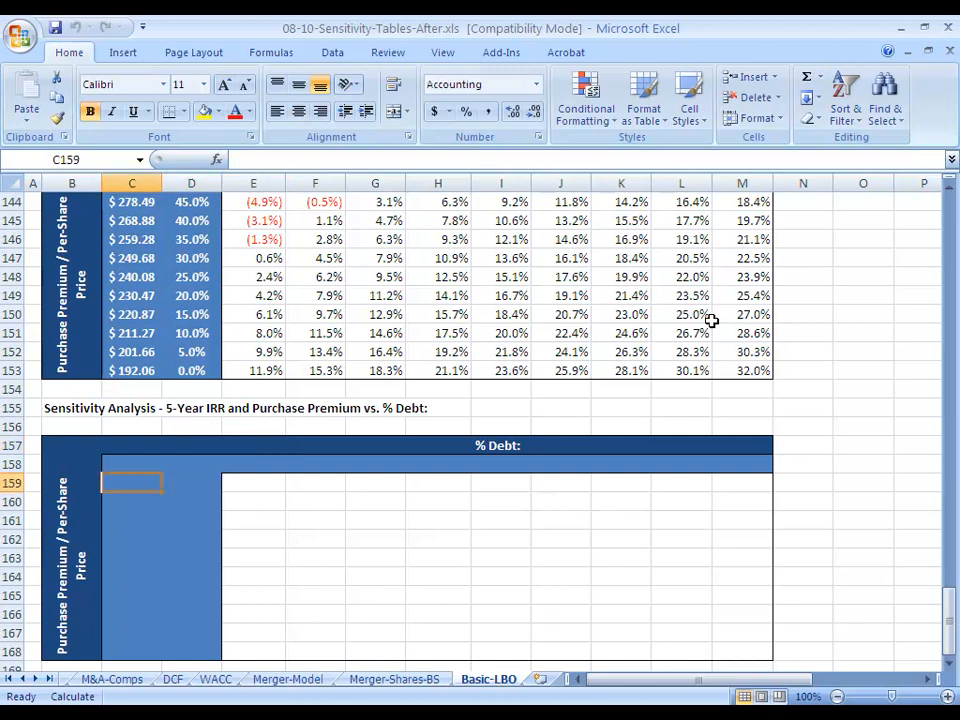
# Link C159 and D159 to the first per-share price and purchase premium of the exit multiple table, C144 and D144.
pyautogui.write('=')
pyautogui.hotkey('ctrl', 'Up')
pyautogui.hotkey('ctrl', 'Up')
pyautogui.hotkey('ctrl', 'Up')
pyautogui.hotkey('ctrl', 'Down')
pyautogui.hotkey('ctrl', 'Down')
pyautogui.hotkey('ctrl', 'Up')
pyautogui.press('Escape')
pyautogui.write('=')
pyautogui.hotkey('ctrl', 'Up')
pyautogui.hotkey('ctrl', 'Up')
pyautogui.hotkey('ctrl', 'Return')
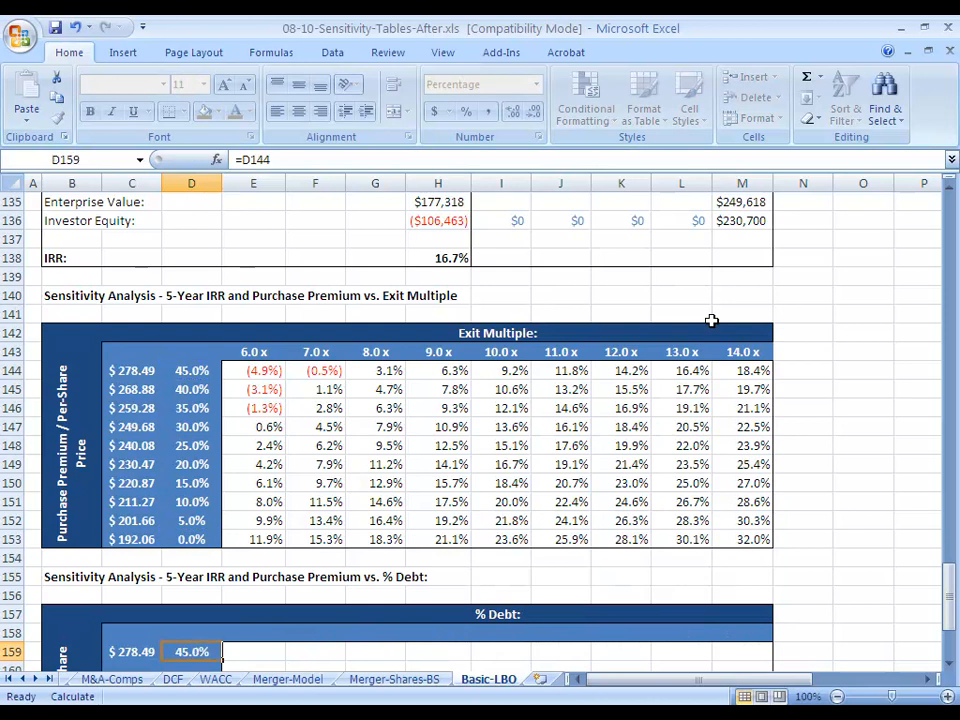
# Copy the linked formulas in C159:D159 down through row 168 to fill the price and premium columns.
pyautogui.press('Left')
pyautogui.hotkey('shift', 'Right')
pyautogui.hotkey('ctrl', 'c')
pyautogui.hotkey('shift', 'Down')
pyautogui.hotkey('shift', 'Down')
pyautogui.hotkey('shift', 'Down')
pyautogui.hotkey('shift', 'Down')
pyautogui.hotkey('shift', 'Down')
pyautogui.hotkey('shift', 'Down')
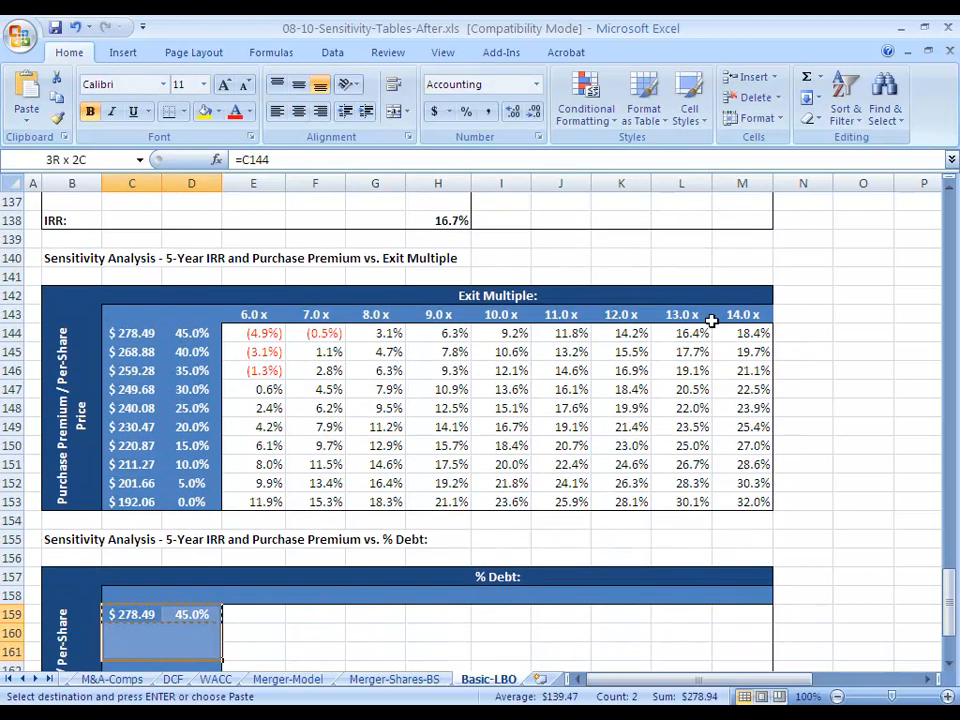
pyautogui.hotkey('shift', 'Down')
pyautogui.hotkey('shift', 'Down')
pyautogui.hotkey('shift', 'Down')
pyautogui.hotkey('alt', 'e')
pyautogui.press('s')
pyautogui.press('Return')
pyautogui.press('Down')
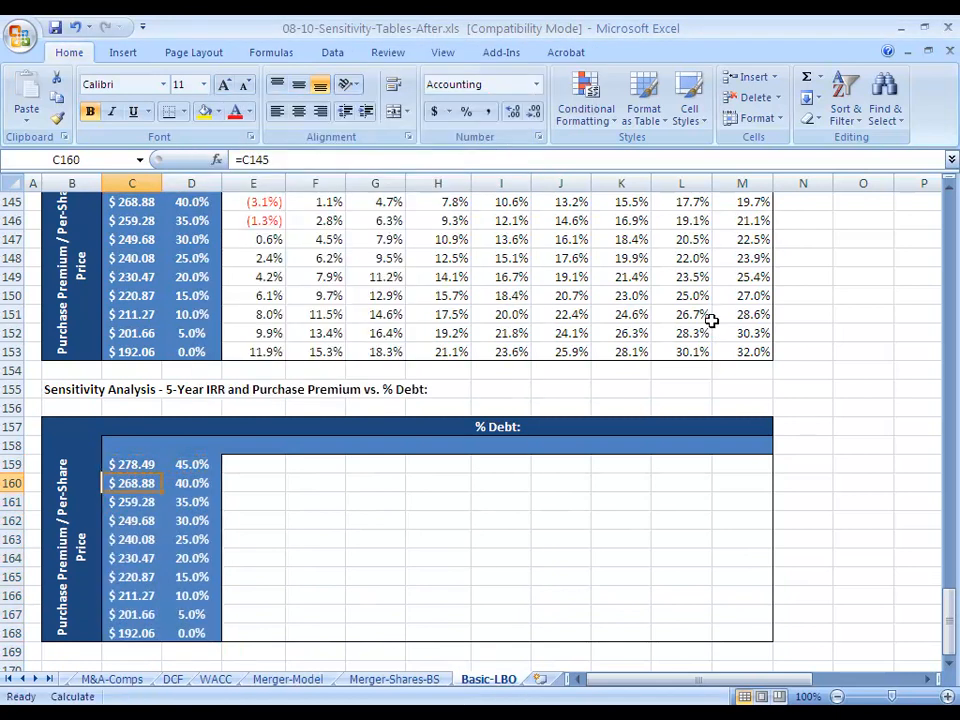
# Examine the exit multiple table's header and values again, and compare its middle column I with the empty % Debt header row.
pyautogui.press('Right')
pyautogui.press('Up')
pyautogui.press('Up')
pyautogui.press('Right')
pyautogui.press('Up')
pyautogui.press('Up')
pyautogui.press('Up')
pyautogui.press('Up')
pyautogui.press('Up')
pyautogui.press('Up')
pyautogui.press('Up')
pyautogui.press('Up')
pyautogui.press('Up')
pyautogui.press('Up')
pyautogui.press('Up')
pyautogui.press('Up')
pyautogui.press('Up')
pyautogui.press('Up')
pyautogui.press('Up')
pyautogui.press('Up')
pyautogui.press('Up')
pyautogui.press('Up')
pyautogui.press('Down')
pyautogui.press('Down')
pyautogui.press('Down')
pyautogui.press('Down')
pyautogui.press('Down')
pyautogui.press('Down')
pyautogui.press('Down')
pyautogui.press('Down')
pyautogui.press('Down')
pyautogui.press('Down')
pyautogui.press('Down')
pyautogui.press('Down')
pyautogui.press('Down')
pyautogui.press('Down')
pyautogui.press('Down')
pyautogui.press('Down')
pyautogui.press('Down')
pyautogui.press('Down')
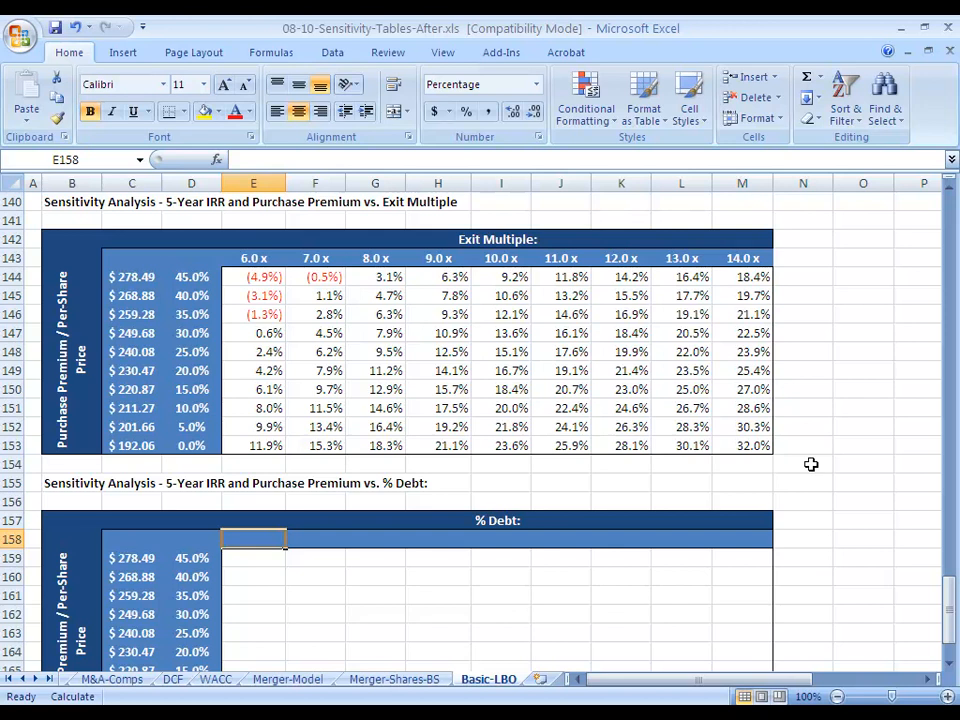
pyautogui.press('Right')
pyautogui.press('Right')
pyautogui.press('Right')
pyautogui.press('Right')
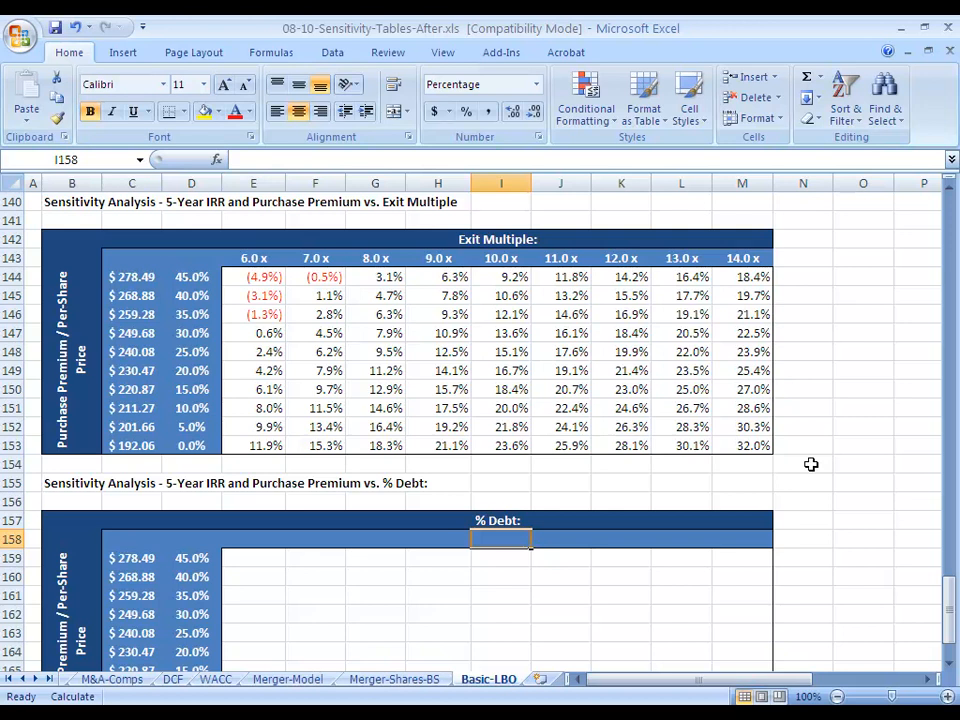
pyautogui.hotkey('ctrl', 'space')
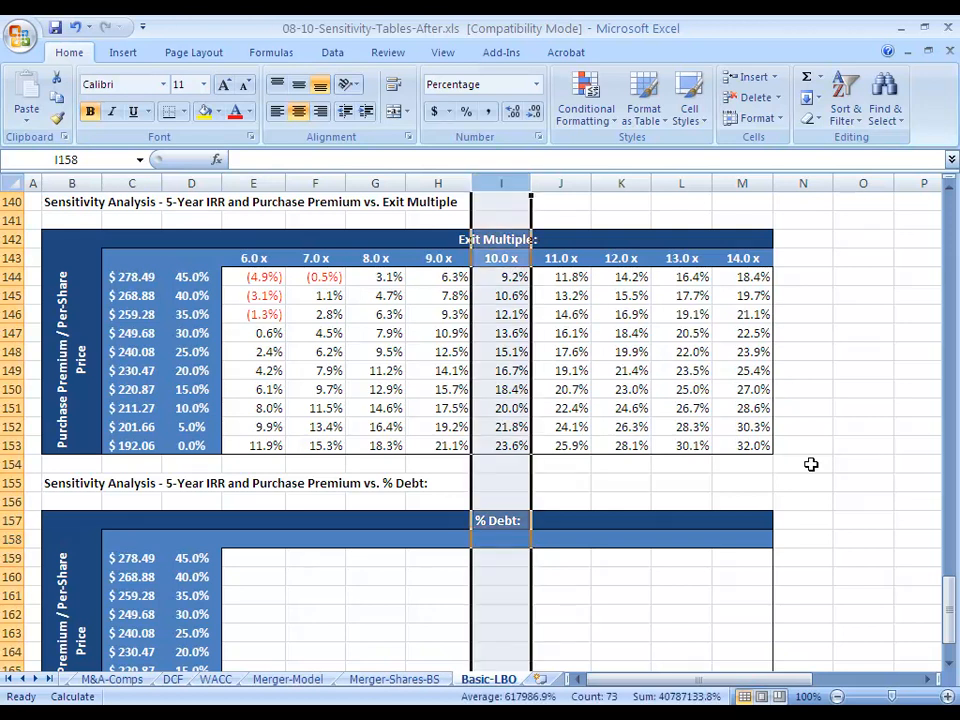
# Enter 30% in E158 as the first % debt value of the header row.
pyautogui.press('Left')
pyautogui.press('Left')
pyautogui.press('Left')
pyautogui.press('Left')
pyautogui.write('30')
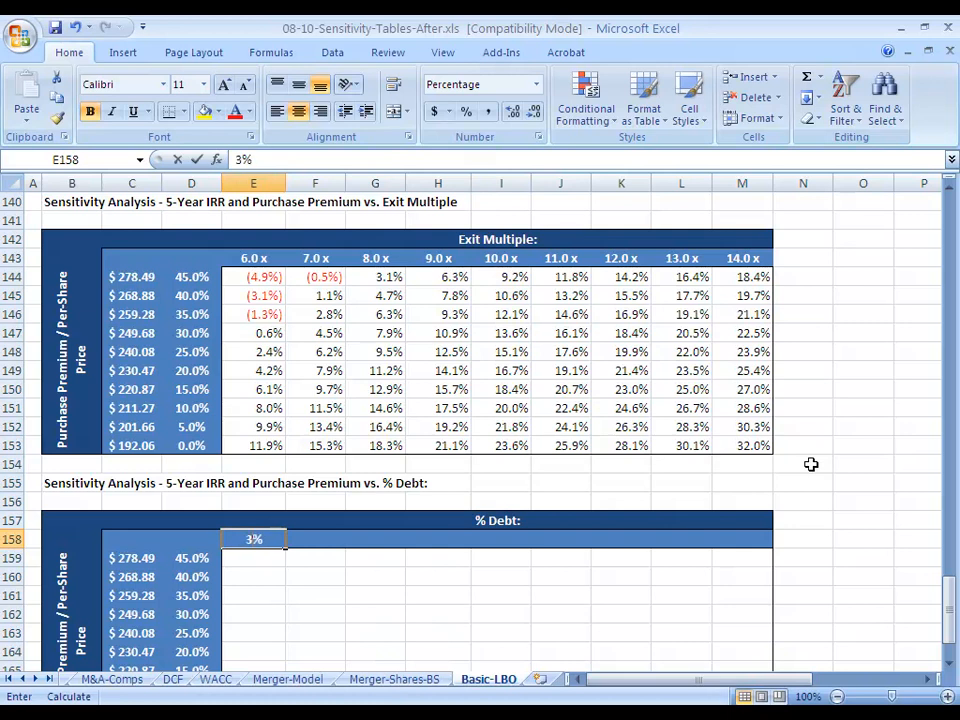
pyautogui.hotkey('ctrl', 'Return')
# Enter the formula =E158+5% in F158 for the second % debt value.
pyautogui.press('Right')
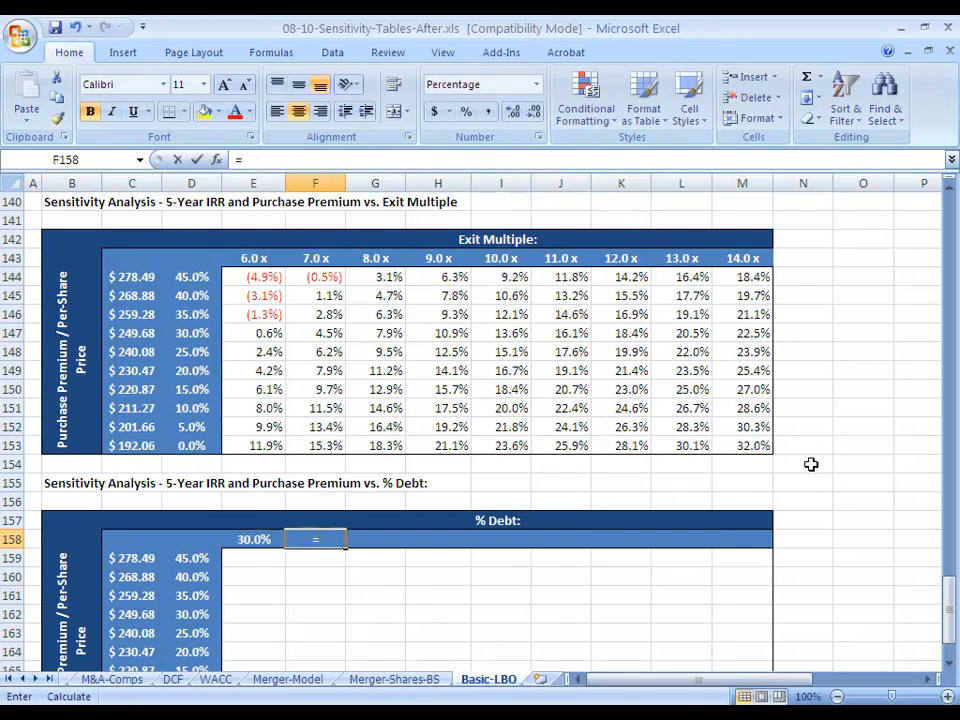
pyautogui.write('=')
pyautogui.hotkey('shift', 'Left')
pyautogui.hotkey('shift', 'Right')
pyautogui.press('Left')
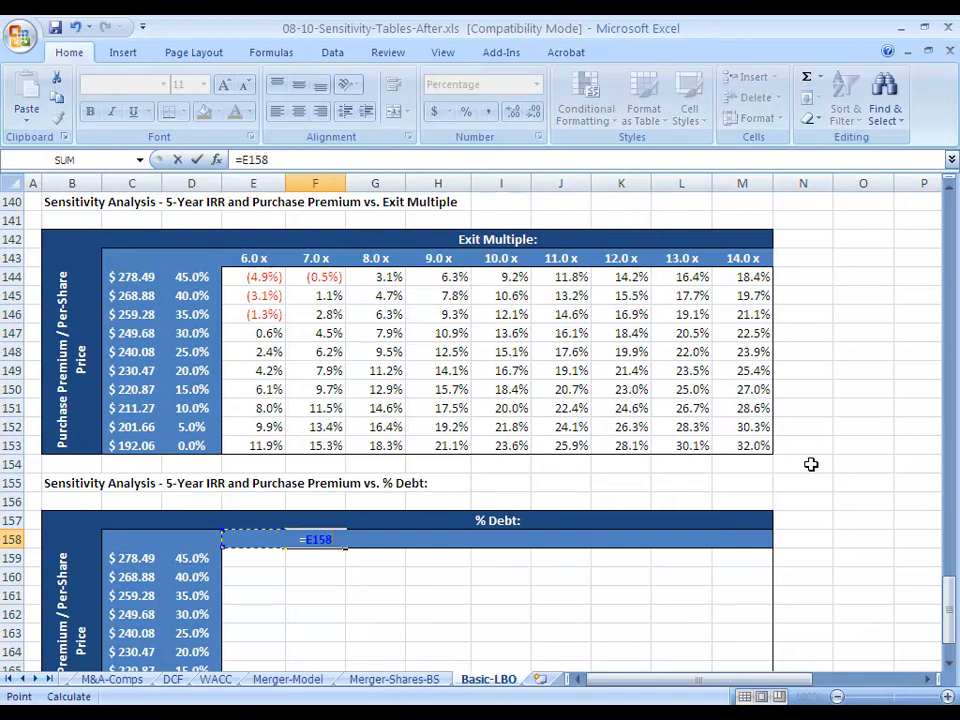
pyautogui.write('+5%')
pyautogui.hotkey('ctrl', 'Return')
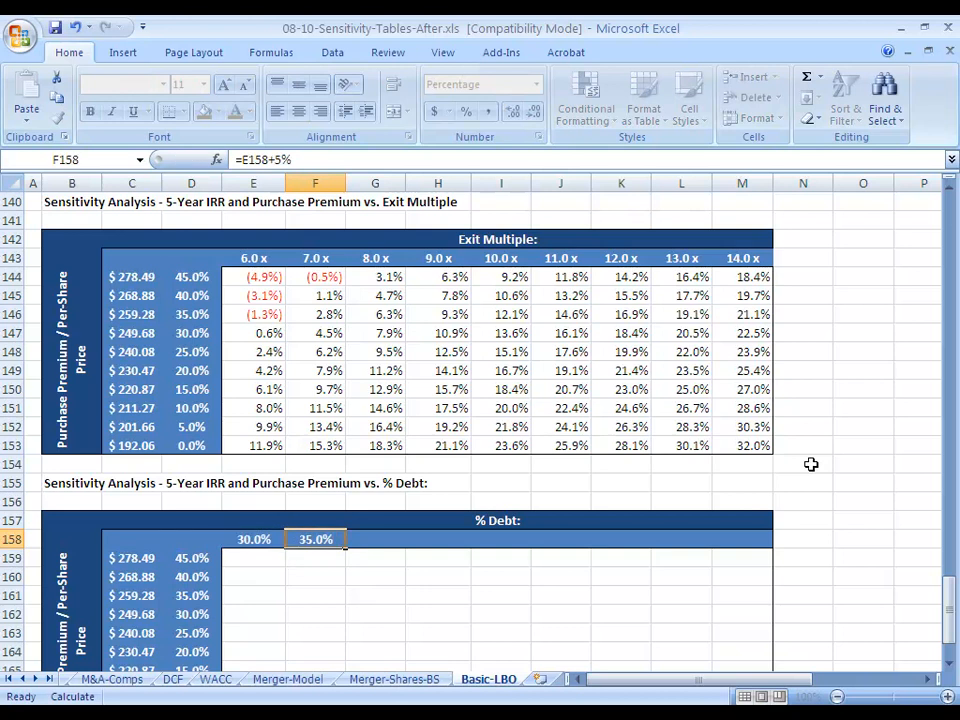
# Copy the F158 formula across through M158 with Paste Special Formulas to complete the % debt header row.
pyautogui.hotkey('ctrl', 'c')
pyautogui.hotkey('shift', 'Right')
pyautogui.hotkey('shift', 'Right')
pyautogui.hotkey('shift', 'Right')
pyautogui.hotkey('shift', 'Right')
pyautogui.hotkey('shift', 'Right')
pyautogui.hotkey('shift', 'Right')
pyautogui.hotkey('shift', 'Right')
pyautogui.press('alt')
pyautogui.press('e')
pyautogui.press('s')
pyautogui.press('f')
pyautogui.press('Return')
pyautogui.press('Escape')
# Review the % debt values across the header row E158:M158.
pyautogui.press('Right')
pyautogui.press('Right')
pyautogui.press('Right')
pyautogui.press('Right')
pyautogui.press('Right')
pyautogui.press('Right')
pyautogui.press('Right')
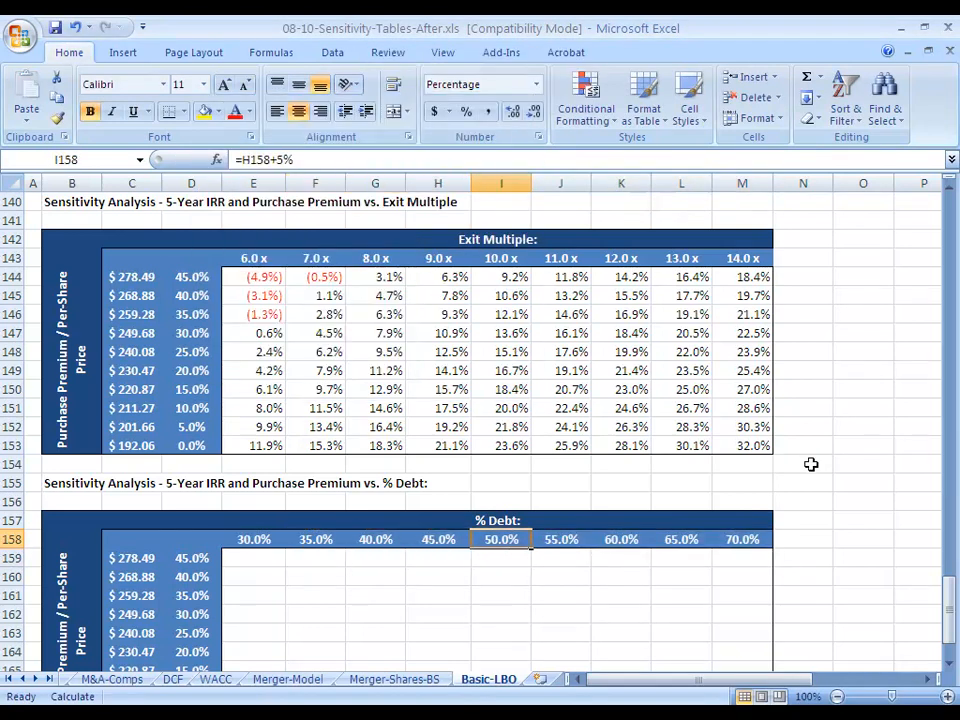
pyautogui.press('Left')
pyautogui.press('Left')
pyautogui.press('Left')
pyautogui.press('Left')
pyautogui.press('Left')
pyautogui.press('Left')
pyautogui.press('Left')
pyautogui.press('Left')
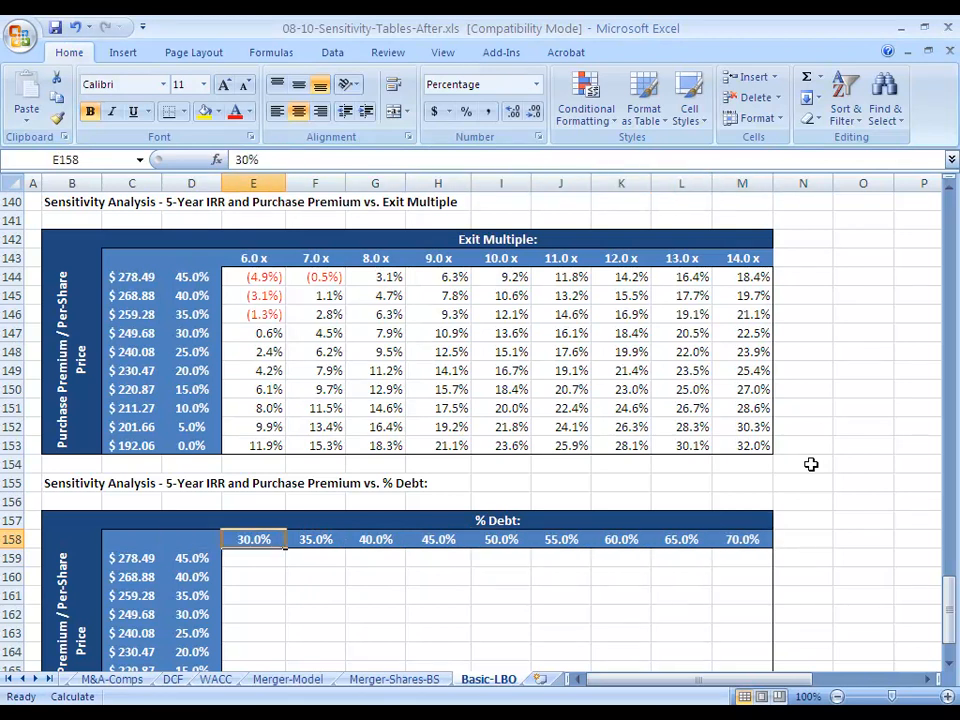
pyautogui.press('Left')
pyautogui.press('Right')
pyautogui.hotkey('shift', 'Right')
pyautogui.hotkey('shift', 'Right')
pyautogui.hotkey('shift', 'Right')
pyautogui.hotkey('shift', 'Right')
pyautogui.hotkey('shift', 'Right')
pyautogui.hotkey('shift', 'Right')
pyautogui.hotkey('shift', 'Right')
pyautogui.hotkey('shift', 'Right')
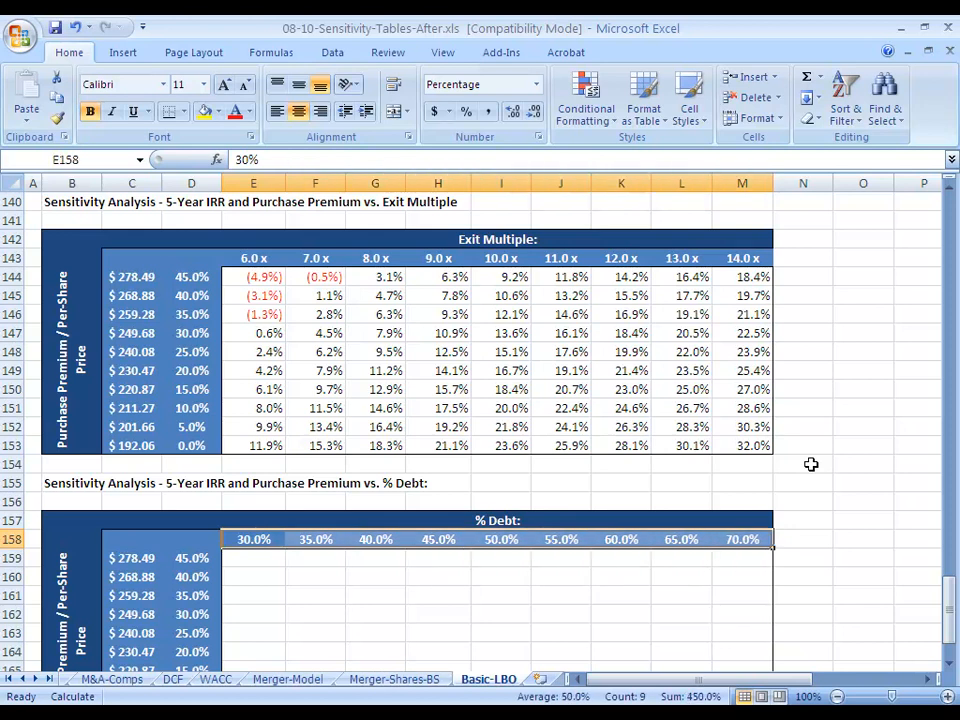
# Check the formula in corner cell D143 of the exit multiple table as a reference for corner cell D158.
pyautogui.press('Left')
pyautogui.press('Left')
pyautogui.press('Right')
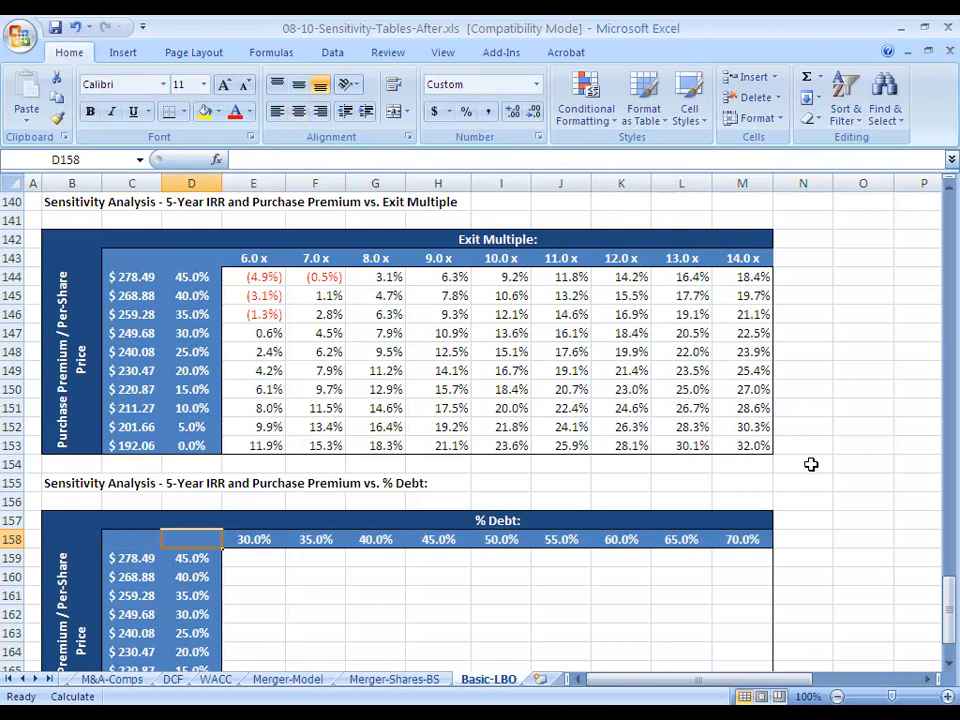
pyautogui.write('=')
pyautogui.press('Escape')
pyautogui.press('Up')
pyautogui.press('Up')
pyautogui.press('Up')
pyautogui.press('Up')
pyautogui.press('Up')
pyautogui.press('Up')
pyautogui.press('Up')
pyautogui.press('Up')
pyautogui.press('Up')
pyautogui.press('Up')
pyautogui.press('Up')
pyautogui.press('Up')
pyautogui.press('Up')
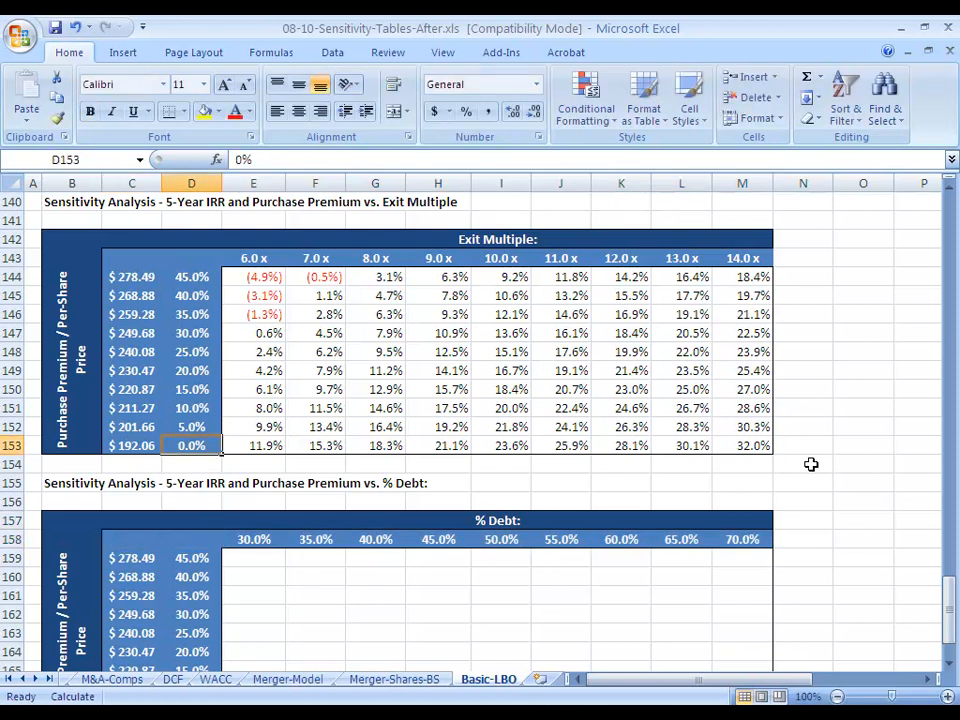
pyautogui.press('Up')
pyautogui.press('Up')
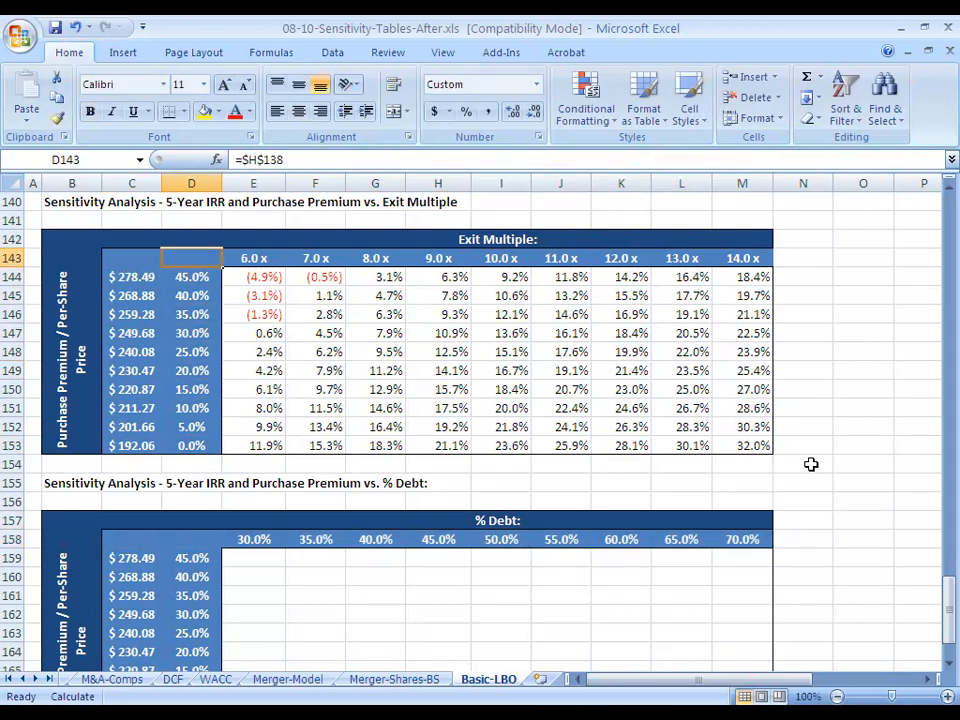
# Copy the IRR link from corner cell D143 into corner cell D158 of the % debt table.
pyautogui.hotkey('ctrl', 'c')
pyautogui.press('Down')
pyautogui.press('Down')
pyautogui.press('Down')
pyautogui.press('Down')
pyautogui.press('Down')
pyautogui.press('Down')
pyautogui.press('Down')
pyautogui.press('Down')
pyautogui.press('Down')
pyautogui.press('Down')
pyautogui.press('Down')
pyautogui.press('Down')
pyautogui.press('Down')
pyautogui.press('Down')
pyautogui.press('Down')
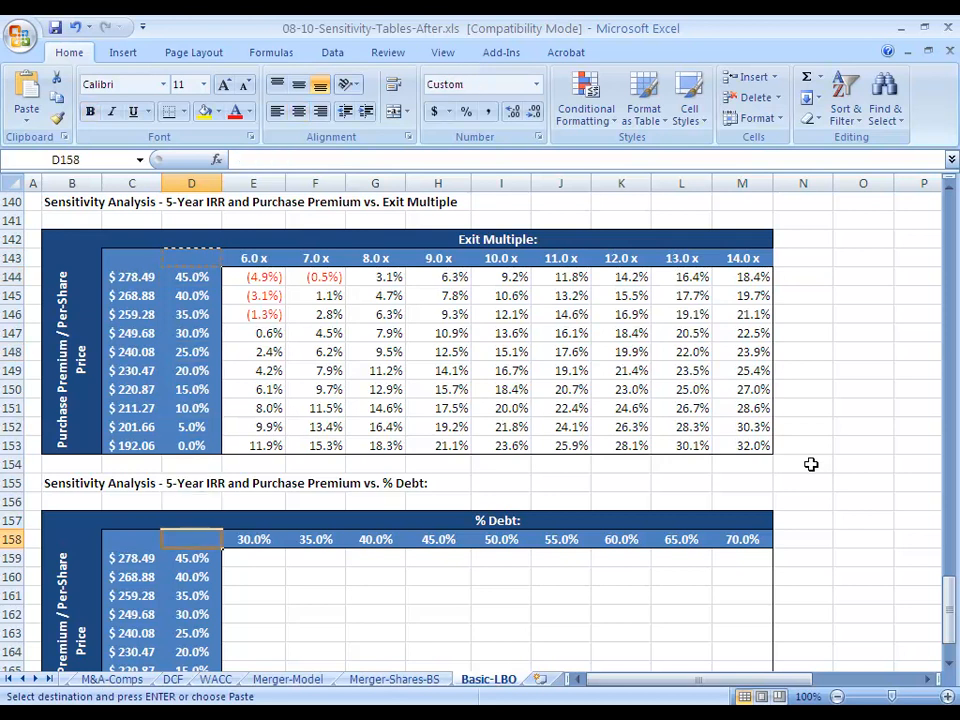
pyautogui.hotkey('ctrl', 'v')
# Start a data table over D158:M168 with the % Debt assumption in F10 as the row input cell.
pyautogui.press('Down')
pyautogui.press('Down')
pyautogui.press('Down')
pyautogui.press('Down')
pyautogui.press('Down')
pyautogui.press('Down')
pyautogui.press('Down')
pyautogui.press('Down')
pyautogui.press('Down')
pyautogui.press('Down')
pyautogui.press('Down')
pyautogui.press('Down')
pyautogui.press('Down')
pyautogui.press('Down')
pyautogui.press('Up')
pyautogui.press('Up')
pyautogui.press('Up')
pyautogui.press('Up')
pyautogui.press('Up')
pyautogui.press('Up')
pyautogui.press('Up')
pyautogui.press('Up')
pyautogui.press('Up')
pyautogui.press('Up')
pyautogui.press('Up')
pyautogui.press('Up')
pyautogui.press('Up')
pyautogui.press('Up')
pyautogui.hotkey('ctrl', 'shift', 'Down')
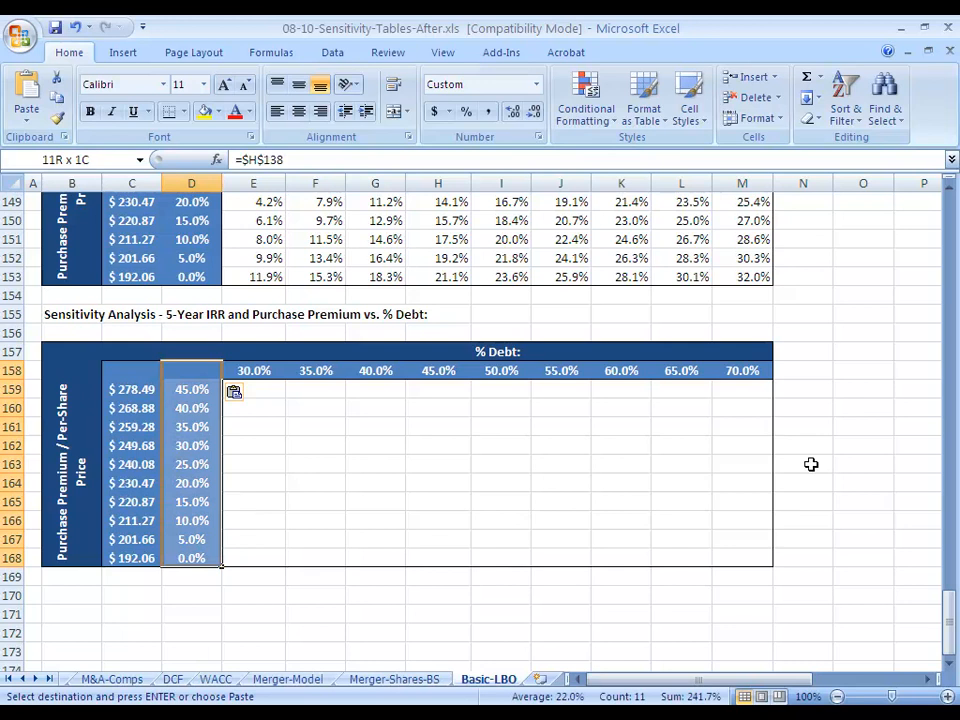
pyautogui.hotkey('ctrl', 'shift', 'Right')
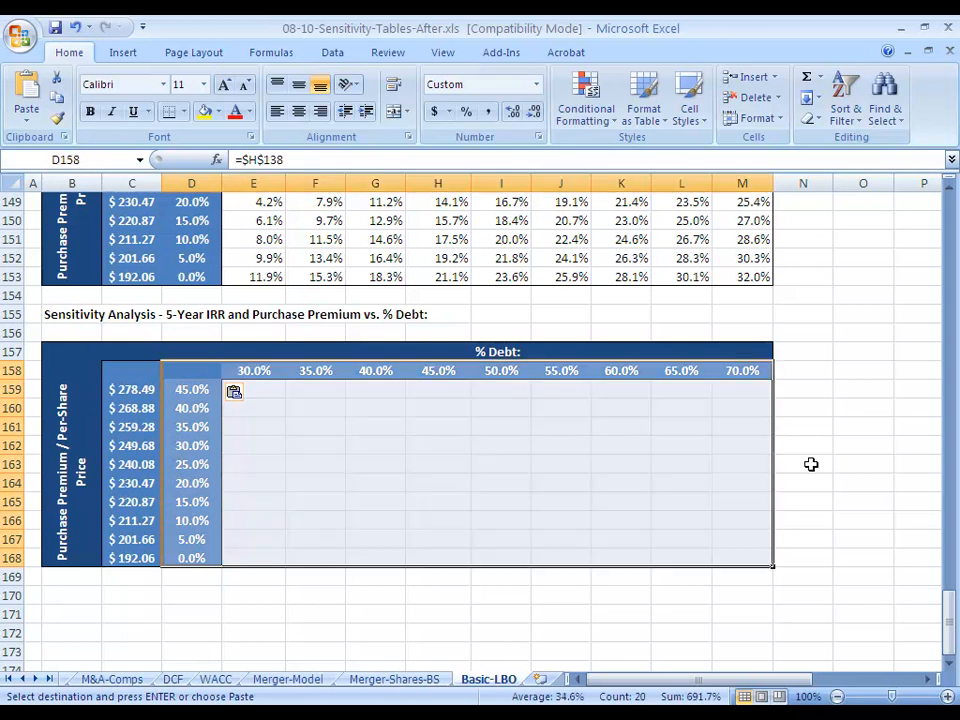
pyautogui.hotkey('alt', 'd')
pyautogui.press('t')
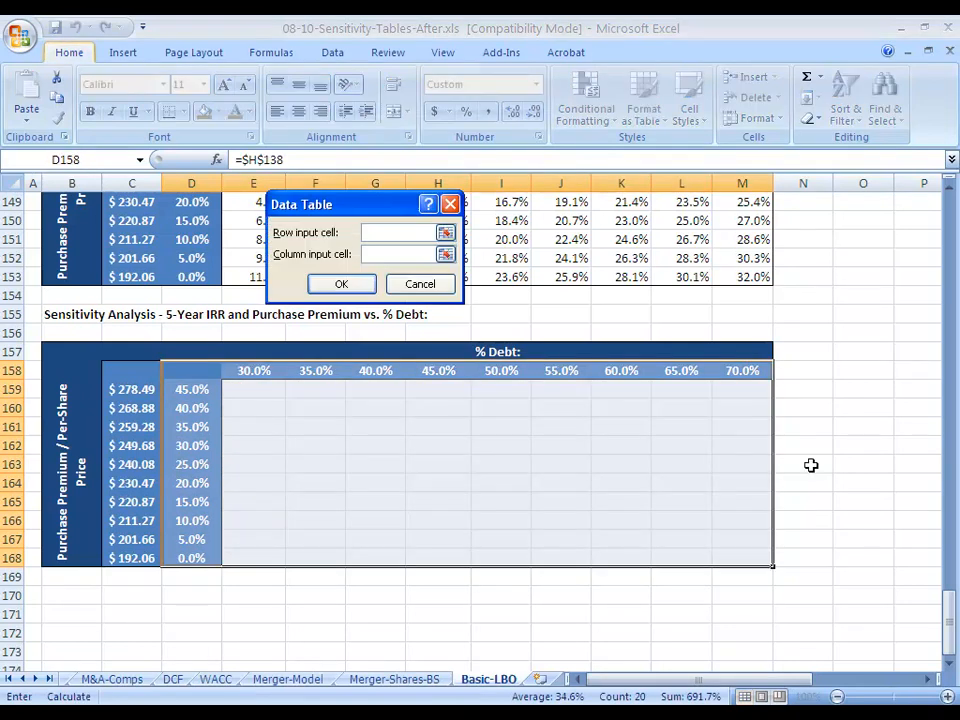
pyautogui.click(445, 232)
pyautogui.moveTo(949, 632); pyautogui.dragTo(947, 185)
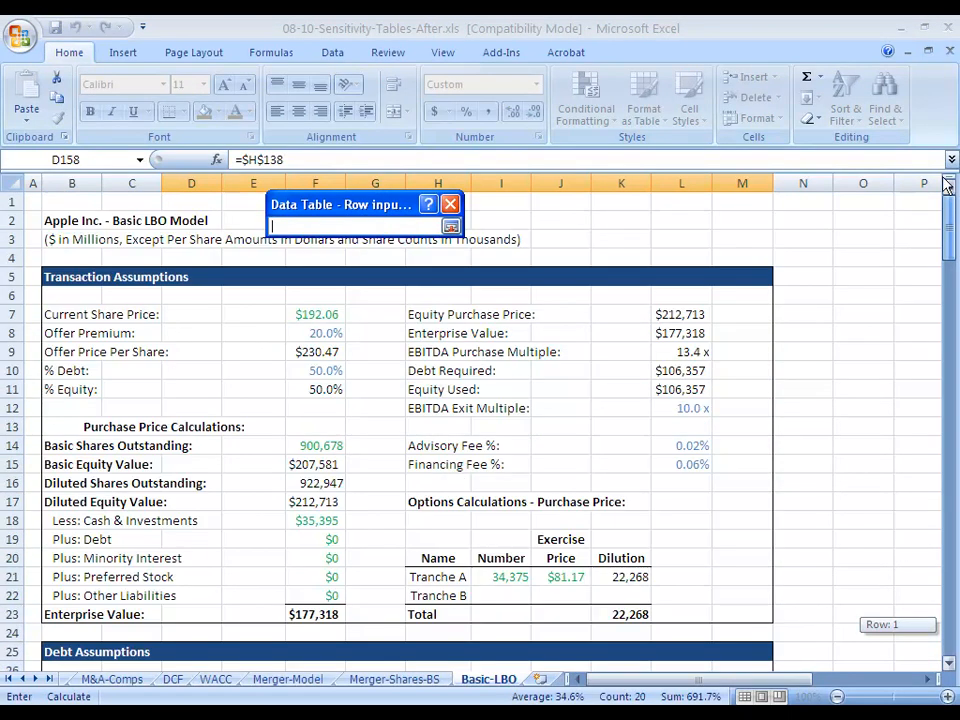
pyautogui.click(313, 375)
pyautogui.press('Return')
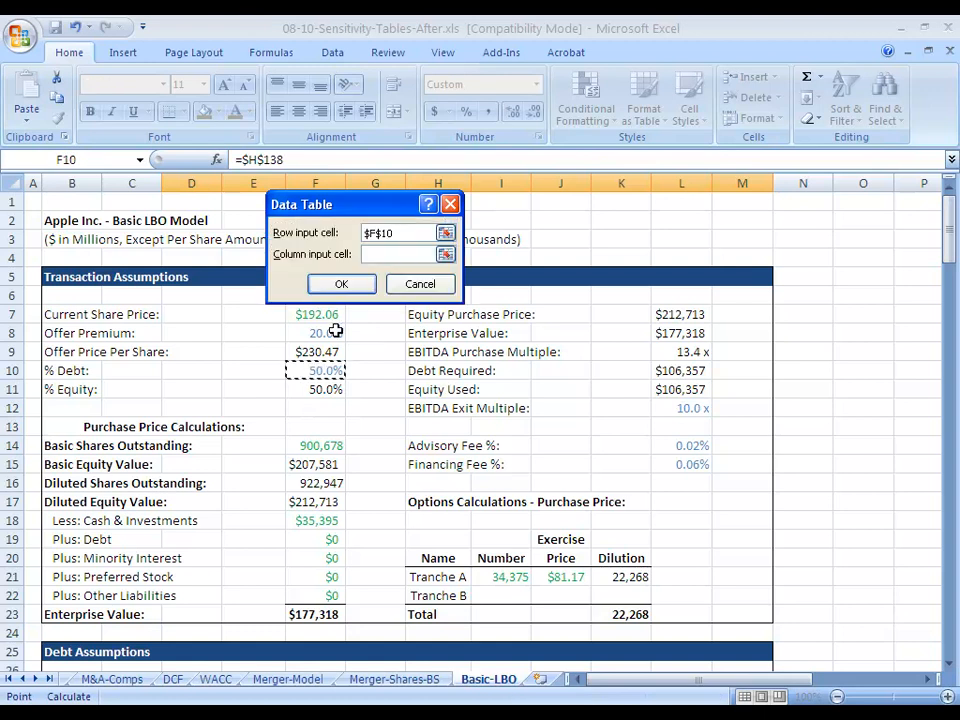
# Set the Offer Premium in F8 as the column input cell and create the data table.
pyautogui.click(446, 254)
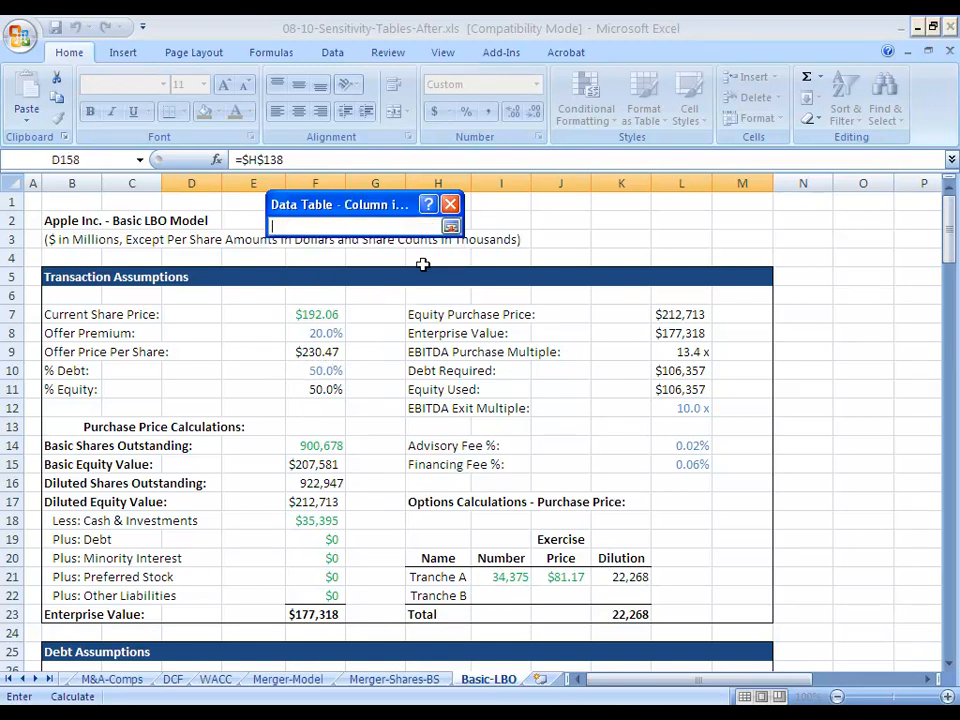
pyautogui.click(349, 331)
pyautogui.press('Return')
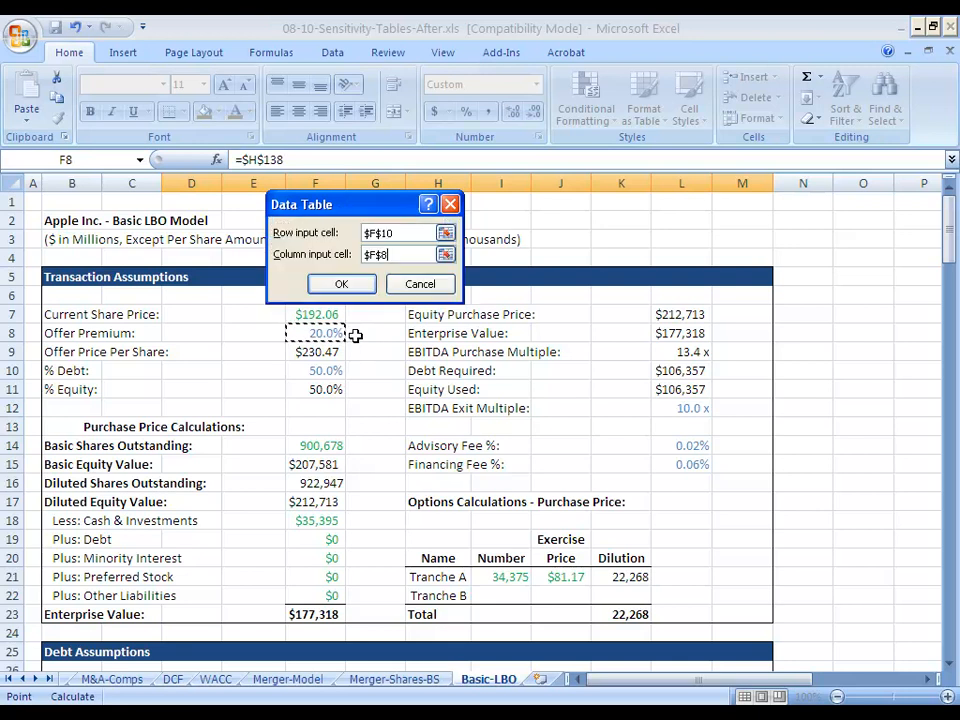
pyautogui.click(358, 284)
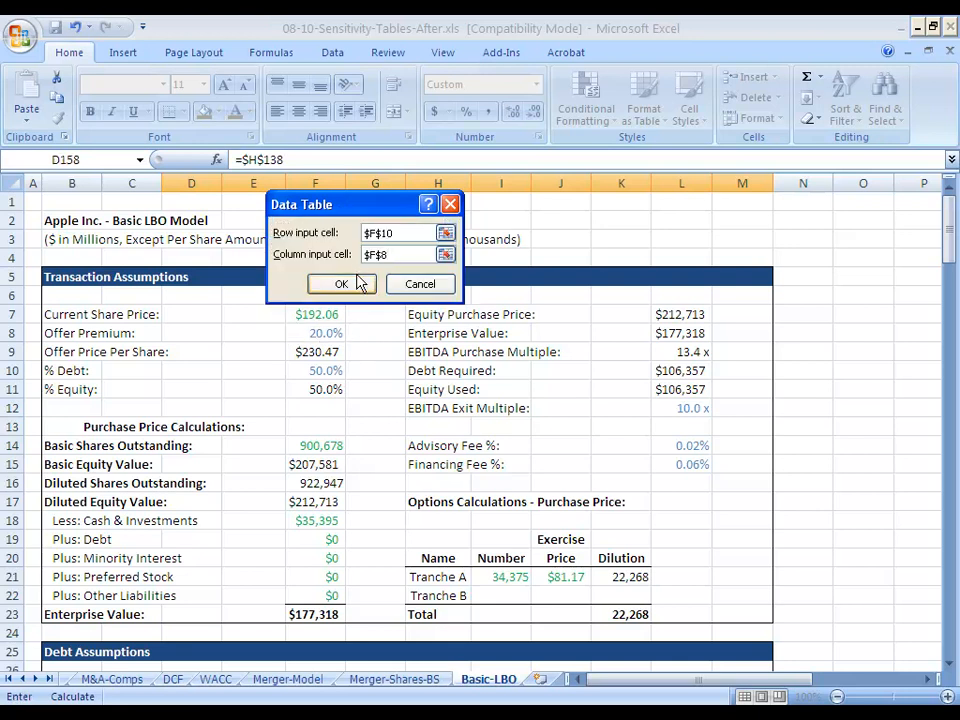
# Review the calculated IRR values in the % debt table and their purchase premium labels.
pyautogui.moveTo(949, 232); pyautogui.dragTo(949, 623)
pyautogui.click(832, 557)
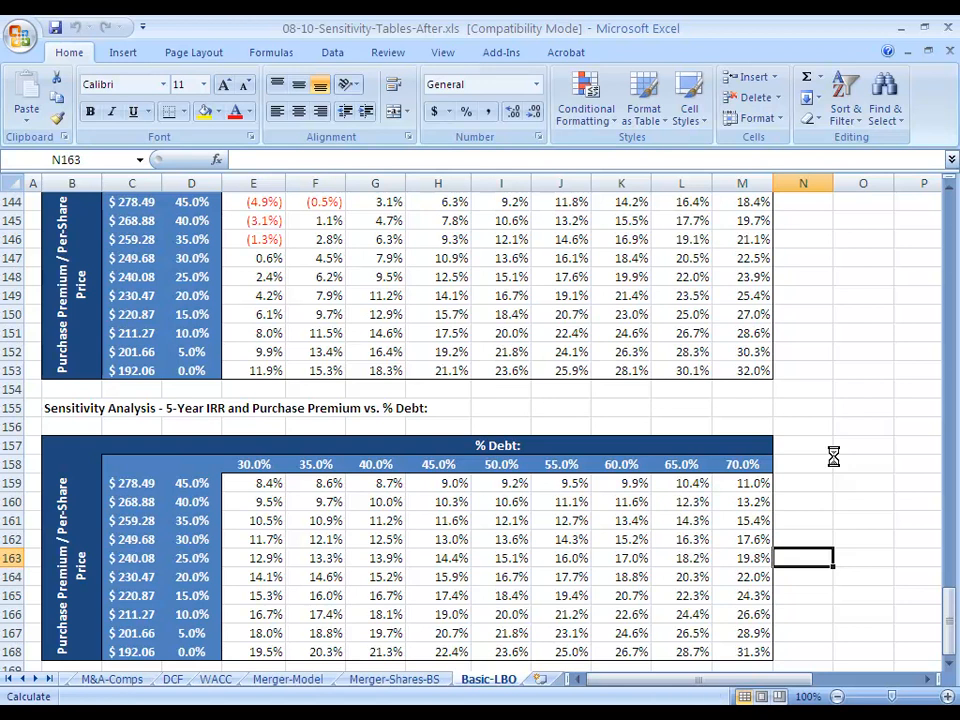
pyautogui.press('Left')
pyautogui.press('Left')
pyautogui.press('Left')
pyautogui.press('Left')
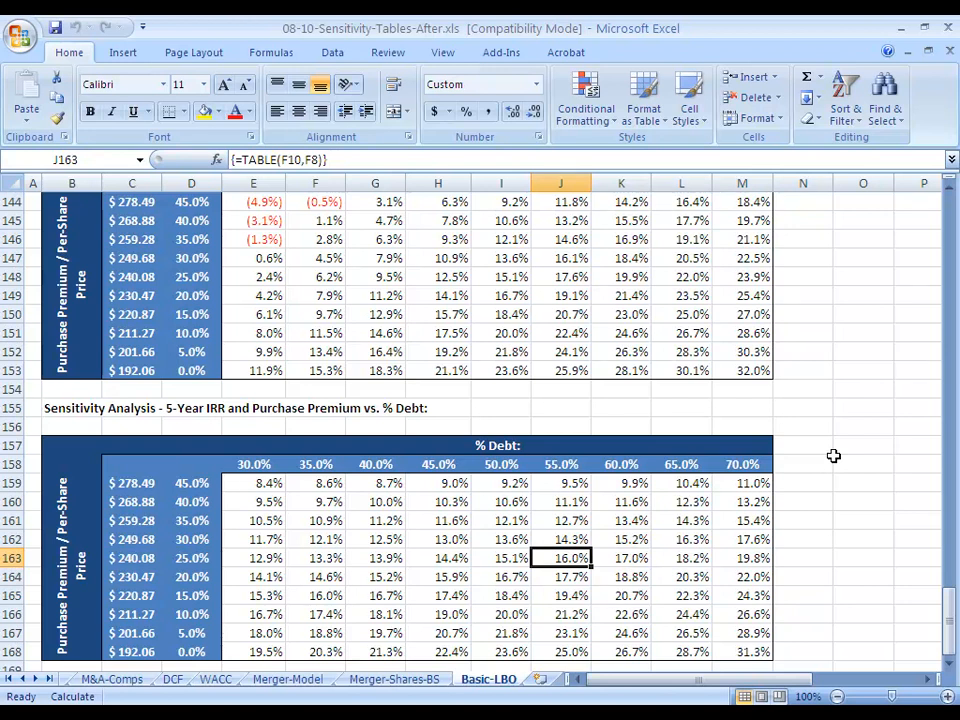
pyautogui.press('Left')
pyautogui.press('Left')
pyautogui.press('Left')
pyautogui.press('Left')
pyautogui.press('Left')
pyautogui.press('Left')
pyautogui.press('Up')
pyautogui.press('Up')
pyautogui.press('Up')
pyautogui.press('Up')
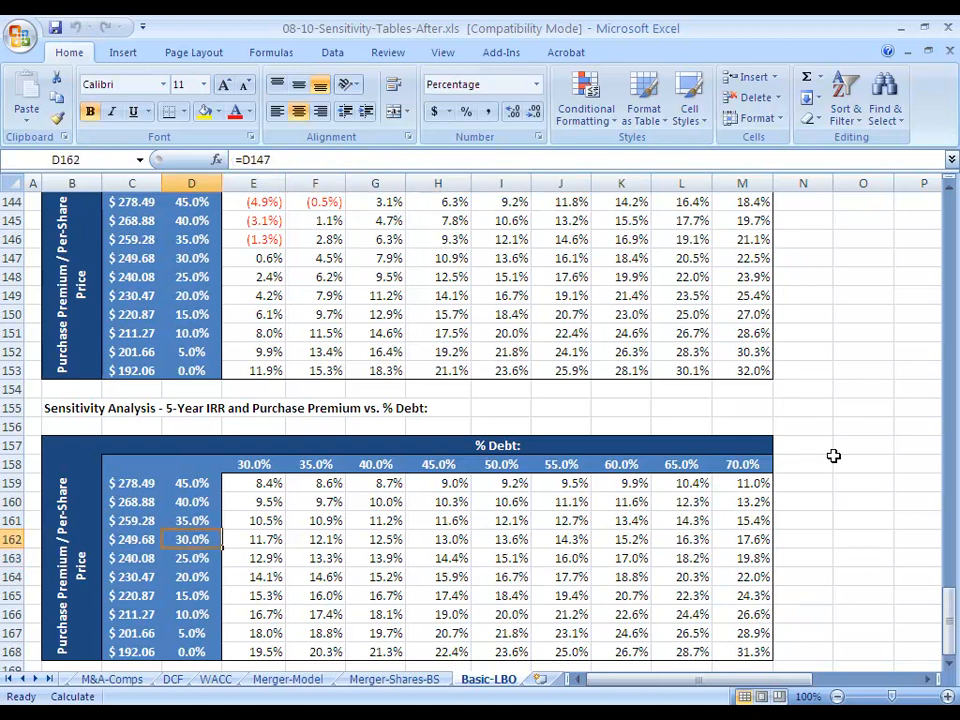
# Examine how IRR varies with the purchase premium down the 30.0% debt column, E159:E168.
pyautogui.press('Right')
pyautogui.press('Down')
pyautogui.press('Down')
pyautogui.press('Down')
pyautogui.press('Down')
pyautogui.press('Down')
pyautogui.press('Down')
pyautogui.press('Down')
pyautogui.press('Down')
pyautogui.press('Down')
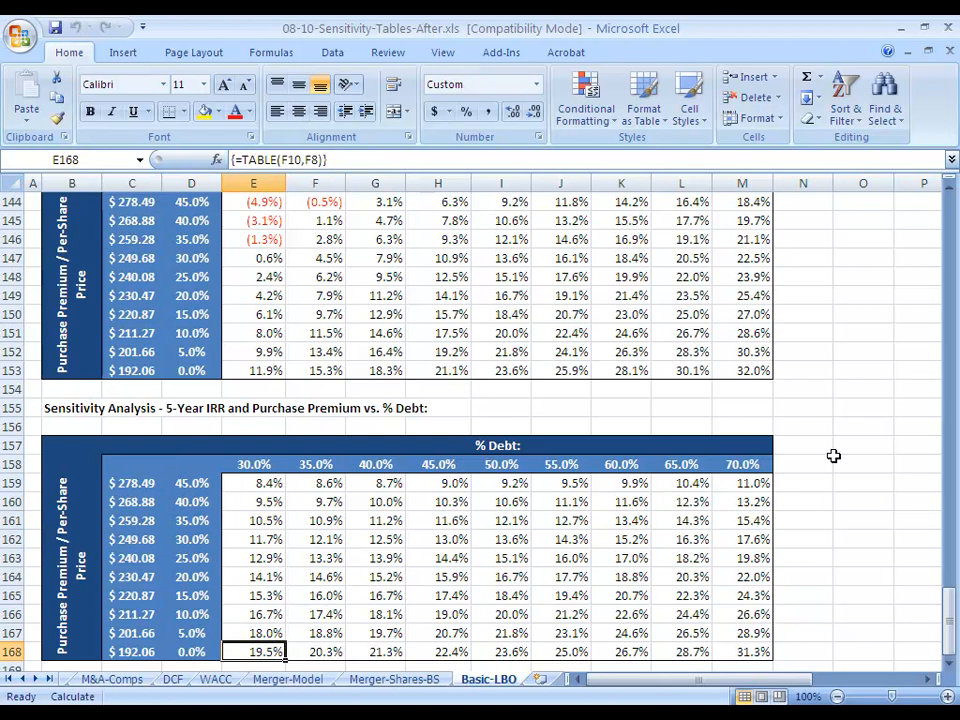
pyautogui.hotkey('shift', 'Up')
pyautogui.hotkey('shift', 'Up')
pyautogui.hotkey('shift', 'Up')
pyautogui.hotkey('shift', 'Up')
pyautogui.hotkey('shift', 'Up')
pyautogui.hotkey('shift', 'Up')
pyautogui.hotkey('shift', 'Up')
pyautogui.hotkey('shift', 'Up')
pyautogui.hotkey('shift', 'Up')
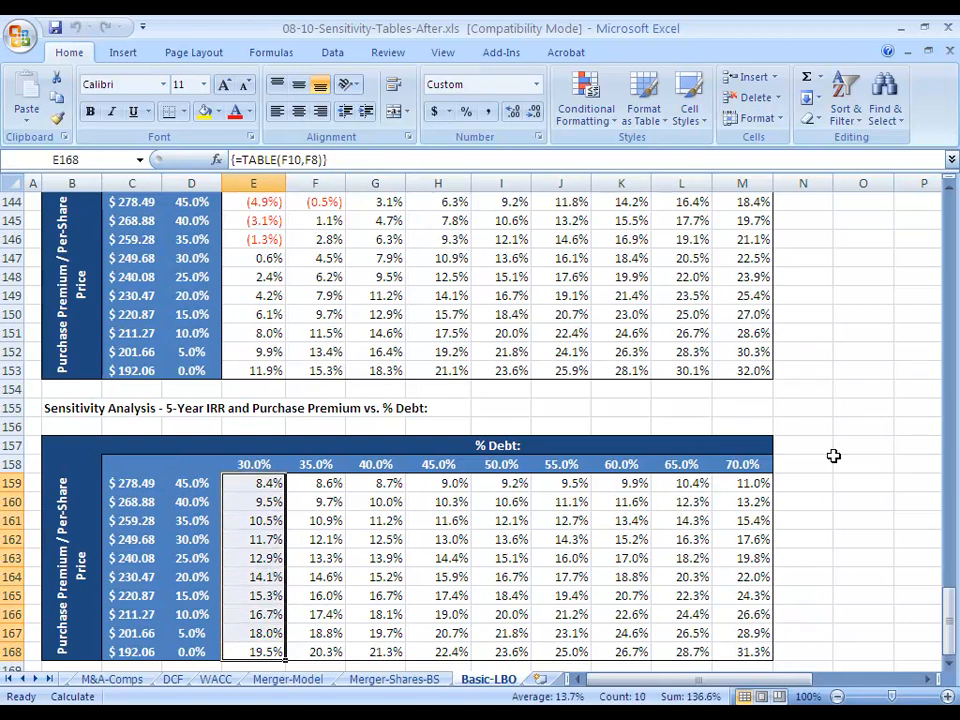
# Look back at the exit multiple table above to compare its IRR range with the % debt table.
pyautogui.press('Right')
pyautogui.press('Up')
pyautogui.press('Up')
pyautogui.press('Up')
pyautogui.press('Up')
pyautogui.press('Up')
pyautogui.press('Up')
pyautogui.press('Up')
pyautogui.press('Up')
pyautogui.press('Up')
pyautogui.press('Up')
pyautogui.press('Up')
pyautogui.press('Up')
pyautogui.press('Up')
pyautogui.press('Up')
pyautogui.press('Up')
pyautogui.press('Up')
pyautogui.press('Up')
pyautogui.press('Up')
pyautogui.press('Up')
pyautogui.press('Up')
pyautogui.press('Up')
pyautogui.press('Up')
pyautogui.press('Up')
pyautogui.press('Up')
pyautogui.press('Up')
pyautogui.press('Up')
pyautogui.press('Up')
# Examine how IRR varies with % debt across the 45.0% premium row, E159:M159.
pyautogui.press('Down')
pyautogui.press('Down')
pyautogui.press('Down')
pyautogui.press('Down')
pyautogui.press('Down')
pyautogui.press('Down')
pyautogui.press('Down')
pyautogui.press('Down')
pyautogui.press('Down')
pyautogui.press('Down')
pyautogui.press('Down')
pyautogui.press('Down')
pyautogui.press('Down')
pyautogui.press('Down')
pyautogui.press('Down')
pyautogui.press('Down')
pyautogui.press('Down')
pyautogui.press('Down')
pyautogui.press('Left')
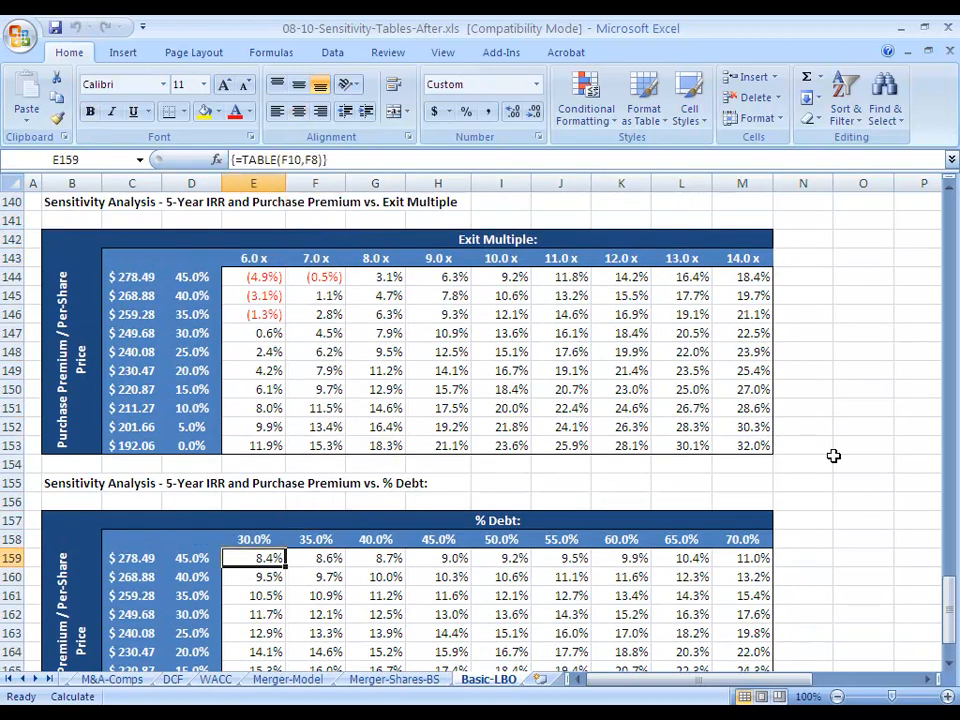
pyautogui.hotkey('shift', 'Right')
pyautogui.hotkey('shift', 'Right')
pyautogui.hotkey('shift', 'Right')
pyautogui.hotkey('shift', 'Right')
pyautogui.hotkey('shift', 'Right')
pyautogui.hotkey('shift', 'Right')
pyautogui.hotkey('shift', 'Right')
pyautogui.hotkey('shift', 'Right')
pyautogui.hotkey('shift', 'Right')
pyautogui.hotkey('shift', 'Left')
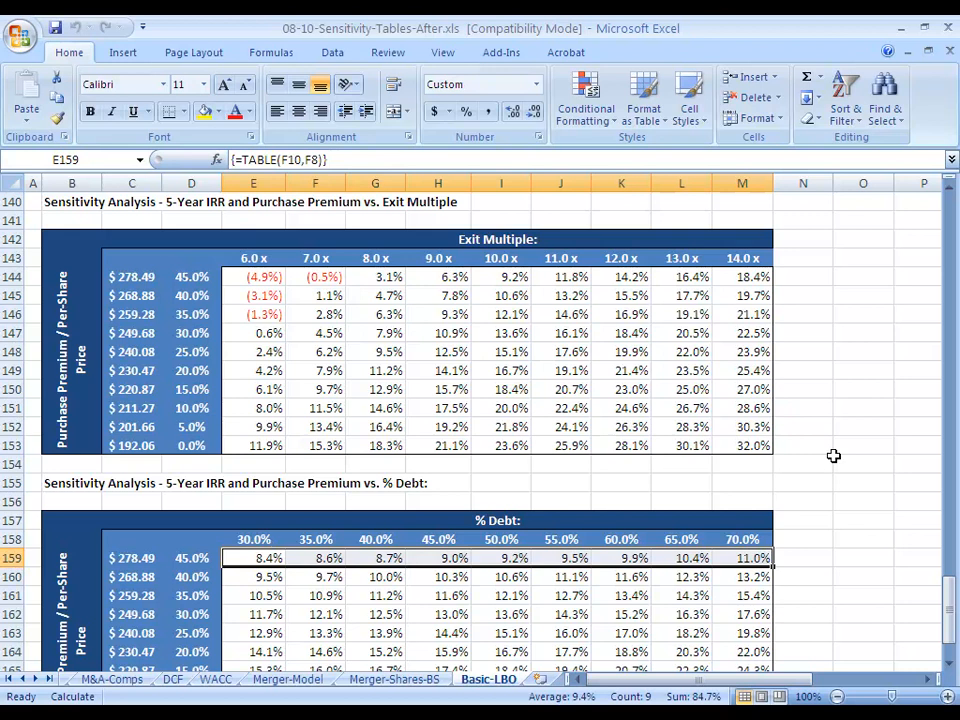
# Look back at the exit multiple headings of the upper sensitivity table, starting at E143.
pyautogui.press('Up')
pyautogui.press('Up')
pyautogui.press('Up')
pyautogui.press('Up')
pyautogui.press('Up')
pyautogui.press('Up')
pyautogui.press('Up')
pyautogui.press('Up')
pyautogui.press('Up')
pyautogui.press('Up')
pyautogui.press('Up')
pyautogui.press('Up')
pyautogui.press('Up')
pyautogui.press('Up')
pyautogui.press('Up')
pyautogui.press('Up')
pyautogui.press('Up')
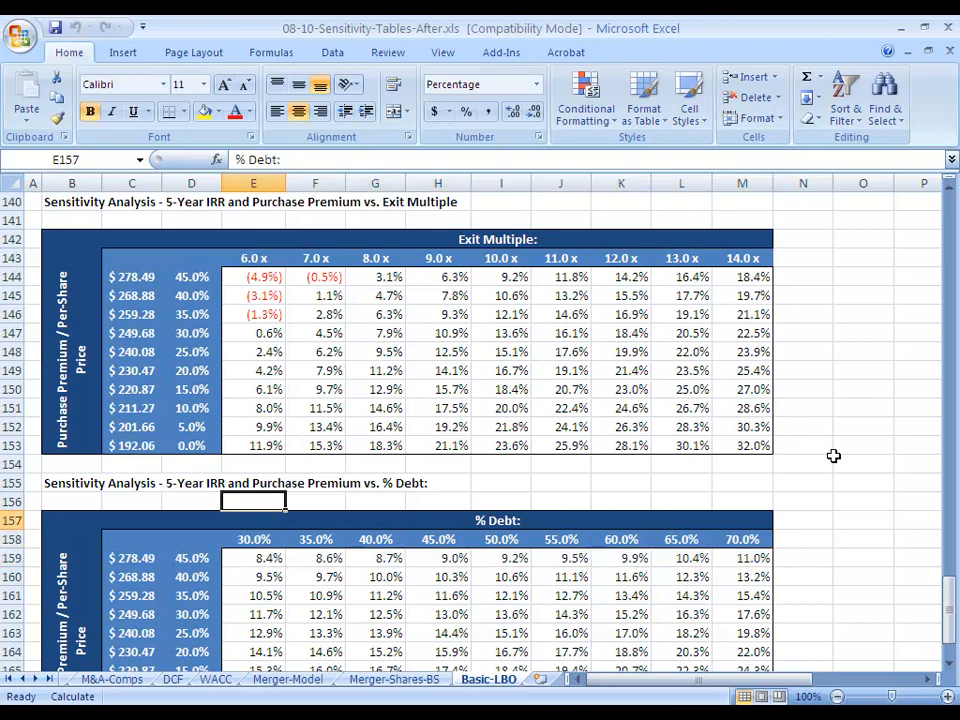
pyautogui.press('Down')
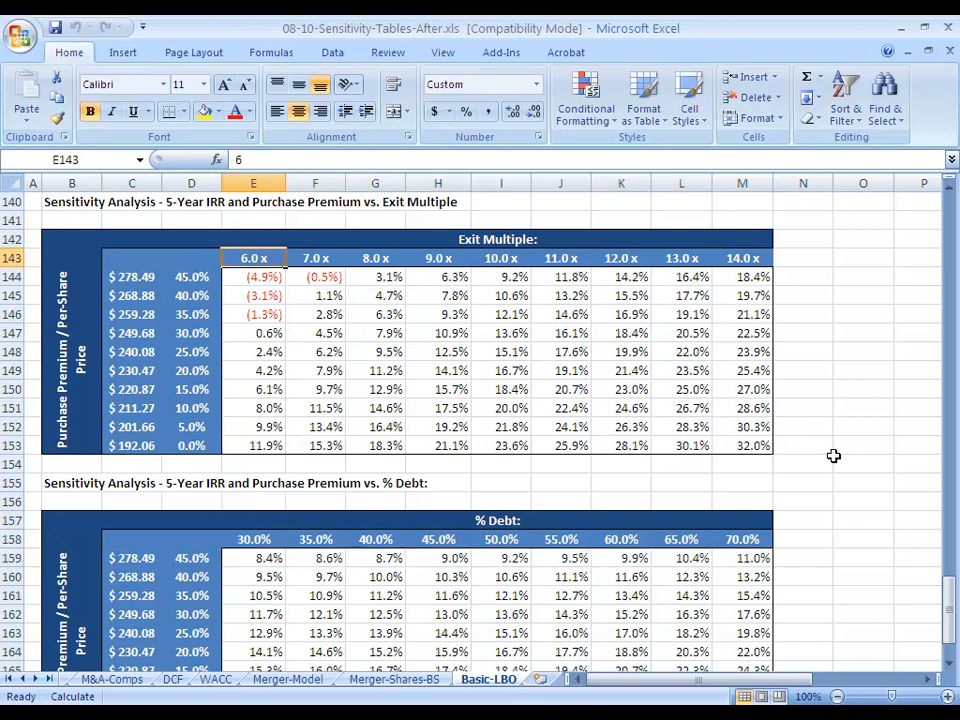
# Review the purchase premium labels in column D, from D144 in the exit multiple table down to the % debt table.
pyautogui.press('Left')
pyautogui.press('Down')
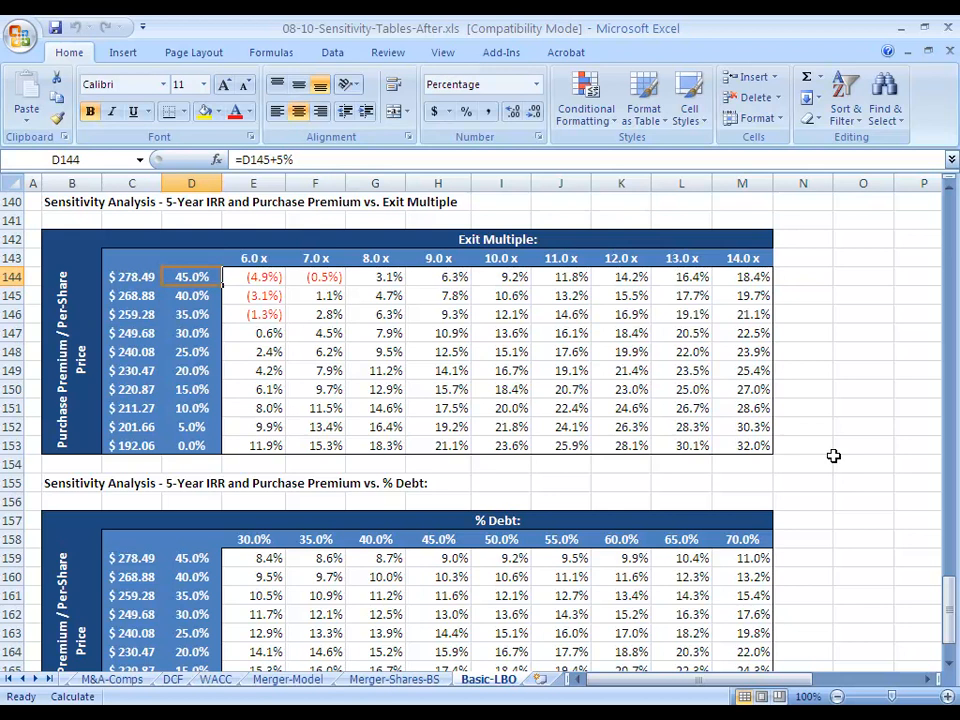
pyautogui.press('Down')
pyautogui.press('Down')
pyautogui.press('Down')
pyautogui.press('Down')
pyautogui.press('Down')
pyautogui.press('Down')
pyautogui.press('Down')
pyautogui.press('Down')
pyautogui.press('Down')
pyautogui.press('Down')
pyautogui.press('Down')
pyautogui.press('Down')
pyautogui.press('Down')
pyautogui.press('Down')
pyautogui.press('Down')
pyautogui.press('Down')
pyautogui.press('Down')
pyautogui.press('Down')
pyautogui.press('Down')
pyautogui.press('Down')
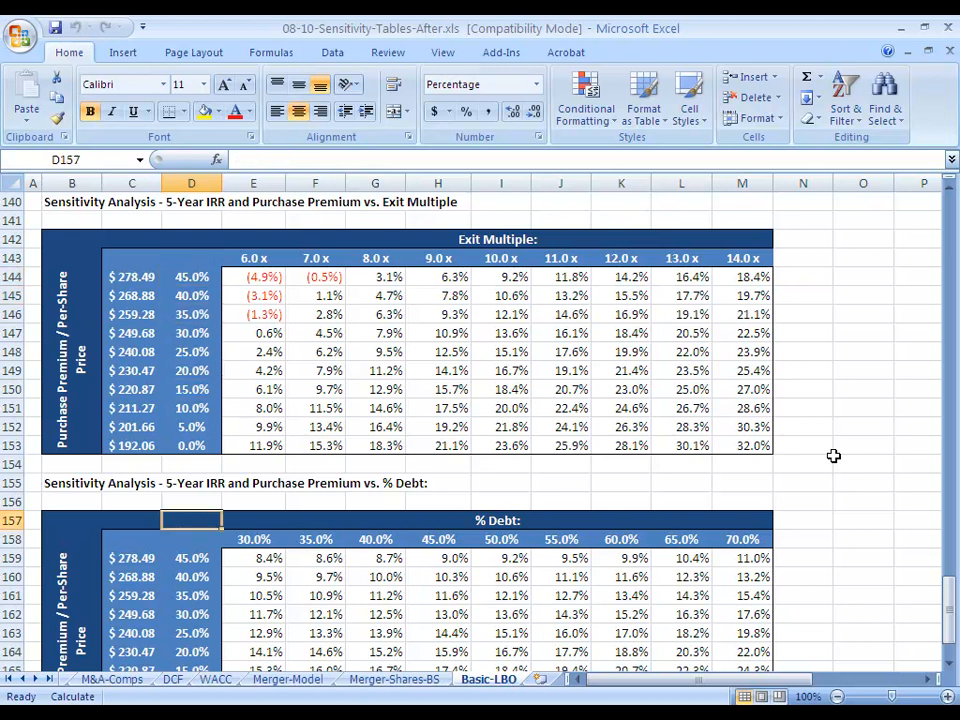
# Examine the full % debt table again, checking the IRR values in the 30.0% debt column up to E159.
pyautogui.press('Down')
pyautogui.press('Down')
pyautogui.press('Down')
pyautogui.press('Down')
pyautogui.press('Right')
pyautogui.press('Up')
pyautogui.press('Up')
pyautogui.press('Up')
pyautogui.press('Up')
pyautogui.press('Up')
pyautogui.press('Up')
pyautogui.press('Up')
pyautogui.press('Up')
pyautogui.press('Up')
pyautogui.press('Up')
pyautogui.press('Up')
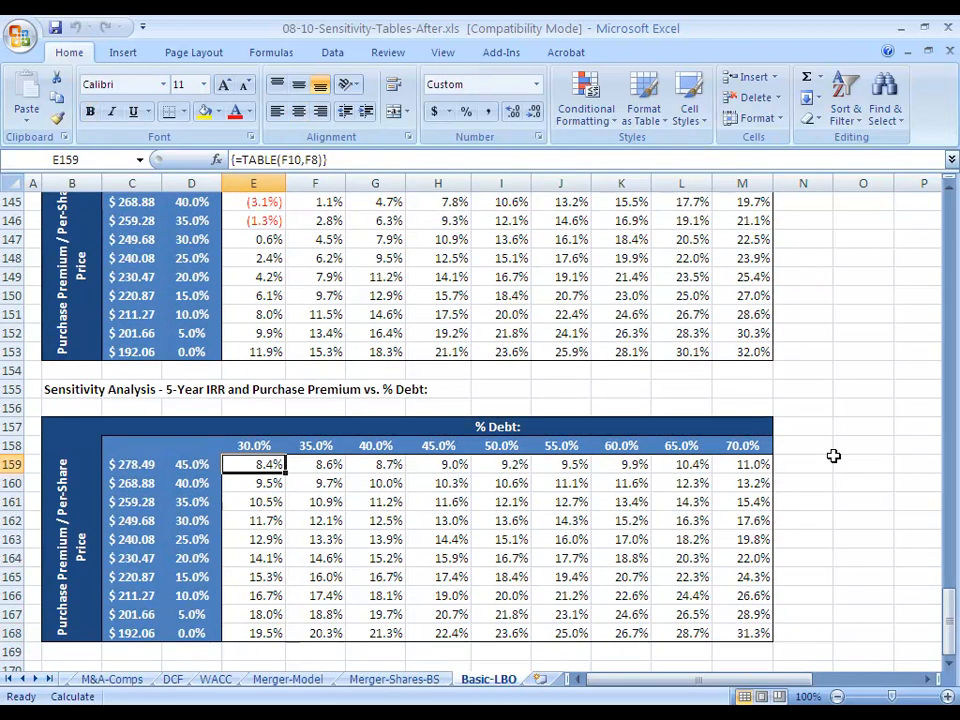